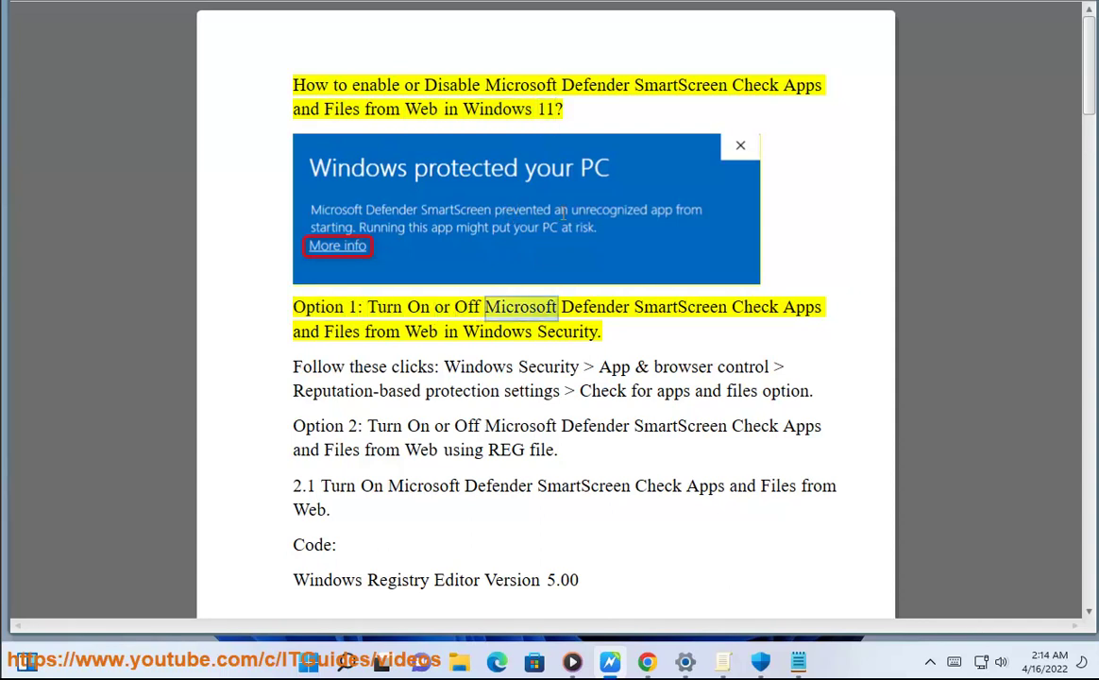
Step: Bring up the Windows Start menu from the Document viewer showing the SmartScreen guide
key("super")
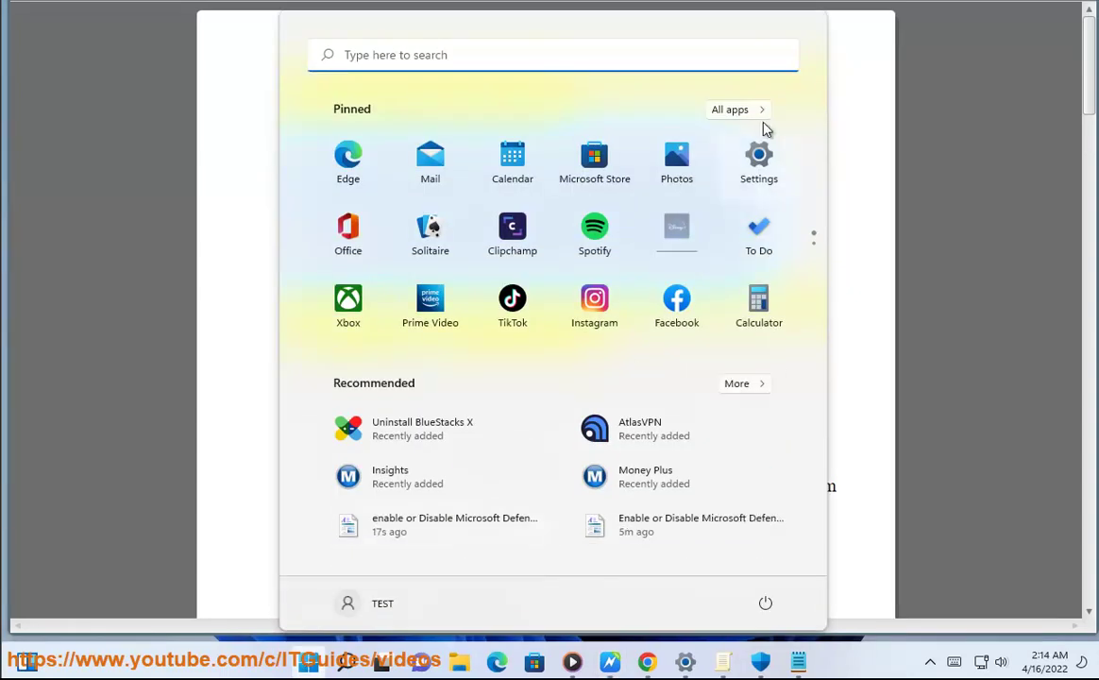
Step: Go to Windows Security's App & browser control reputation-based protection settings from Settings
left_click(759, 161)
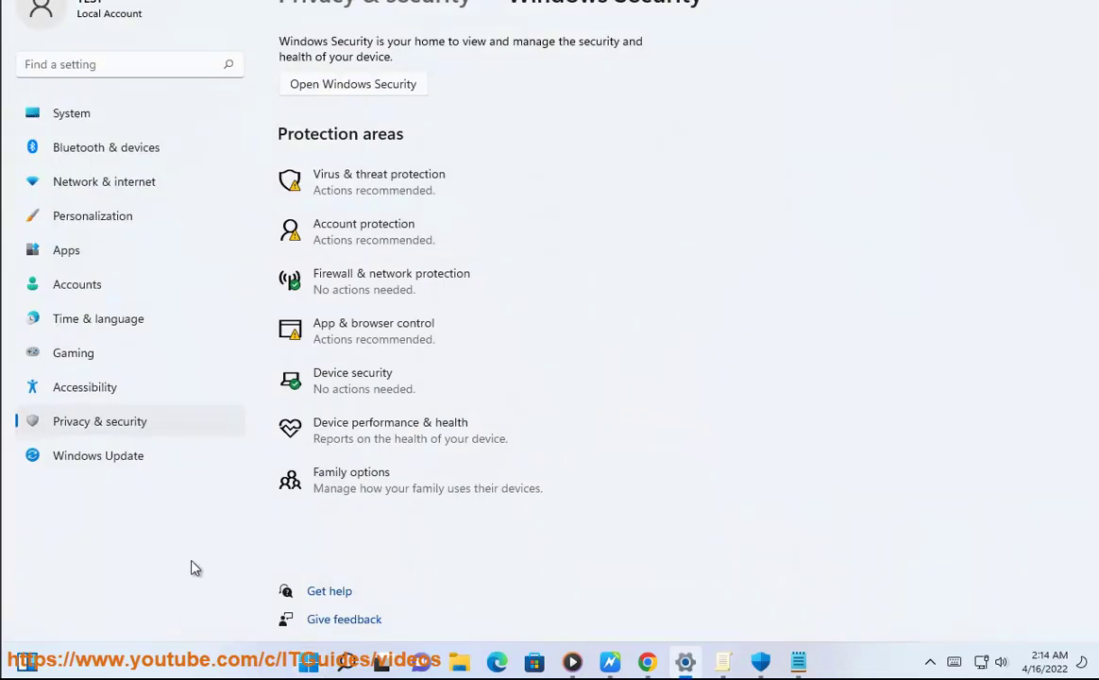
left_click(761, 661)
scroll(431, 277, "up", 2)
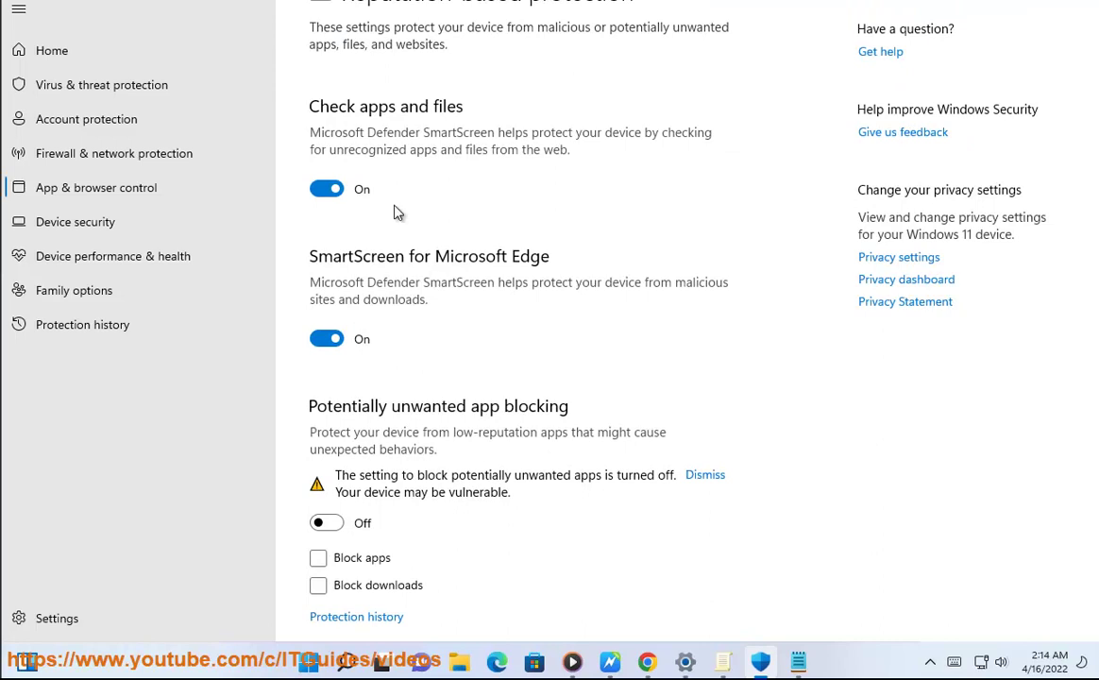
key("alt+Left")
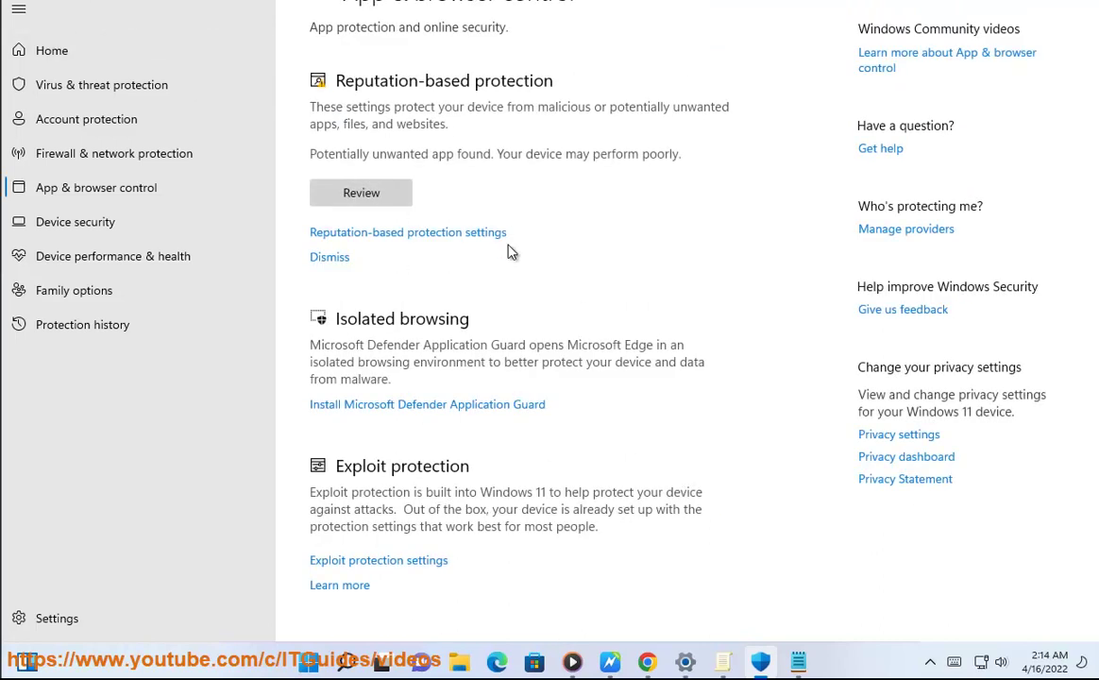
left_click(449, 237)
Step: Confirm Check apps and files is On, close Windows Security, and return to the guide
scroll(519, 292, "down", 2)
scroll(493, 282, "up", 2)
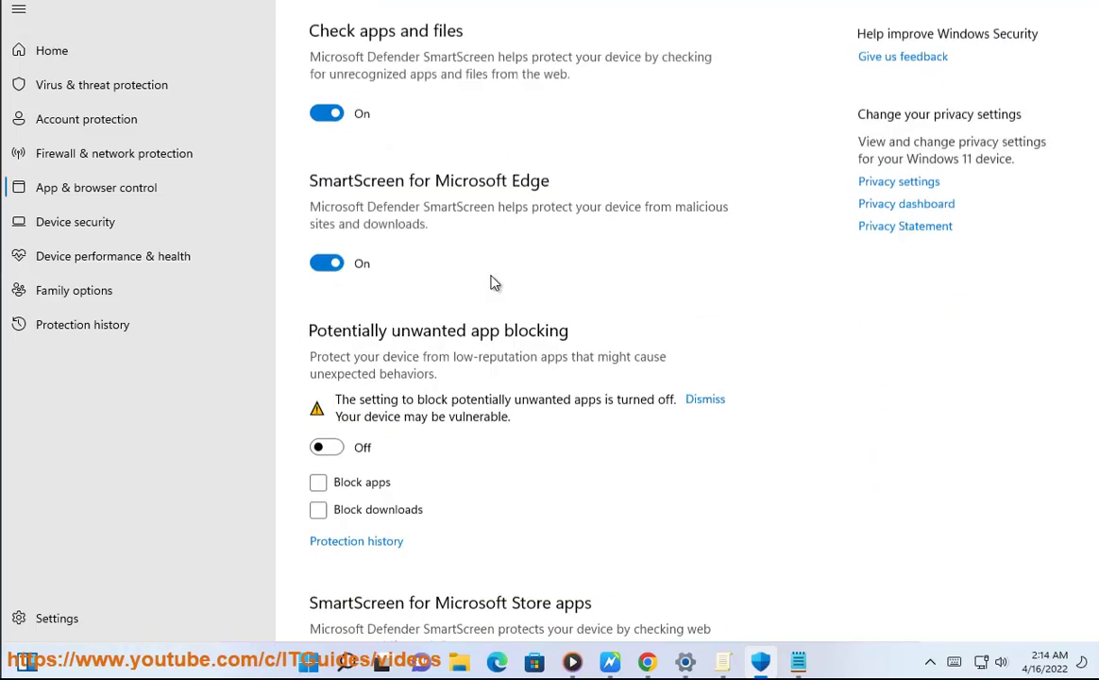
scroll(593, 359, "down", 2)
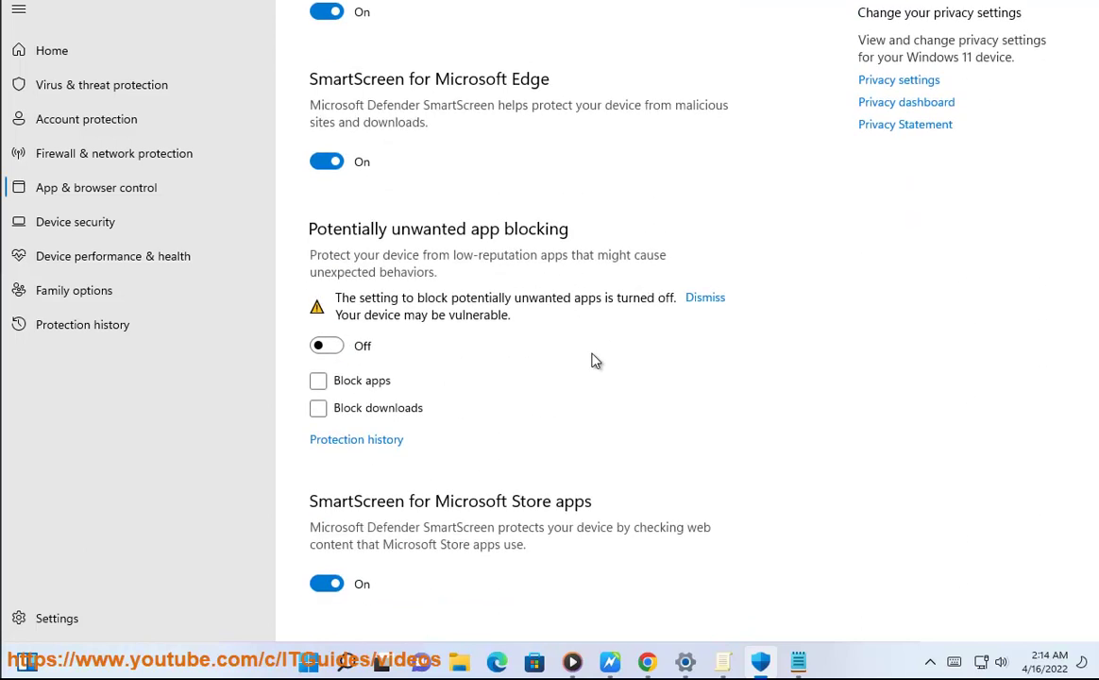
key("alt+F4")
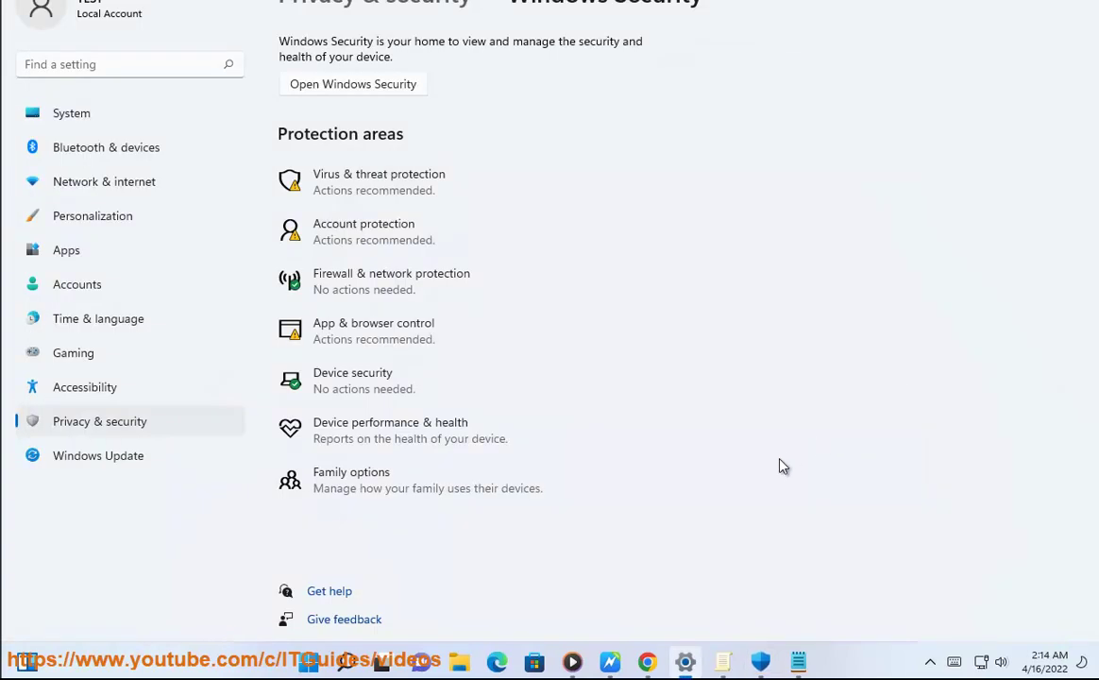
key("alt+Tab")
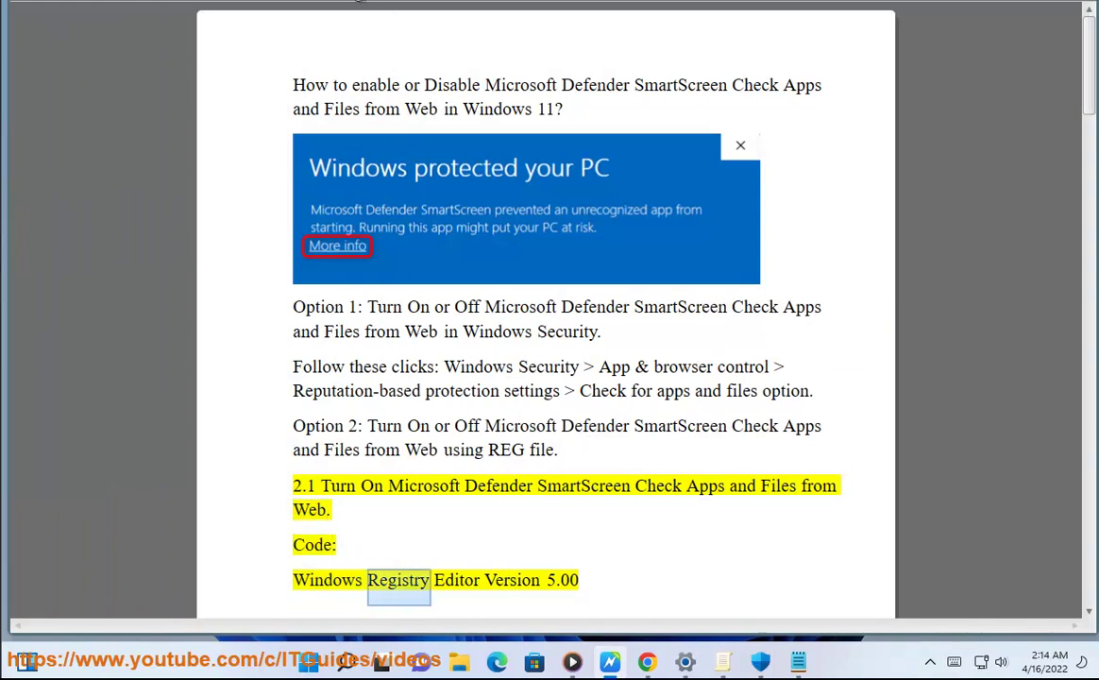
Step: Recheck the Check apps and files toggle in Windows Security
scroll(763, 424, "down", 1)
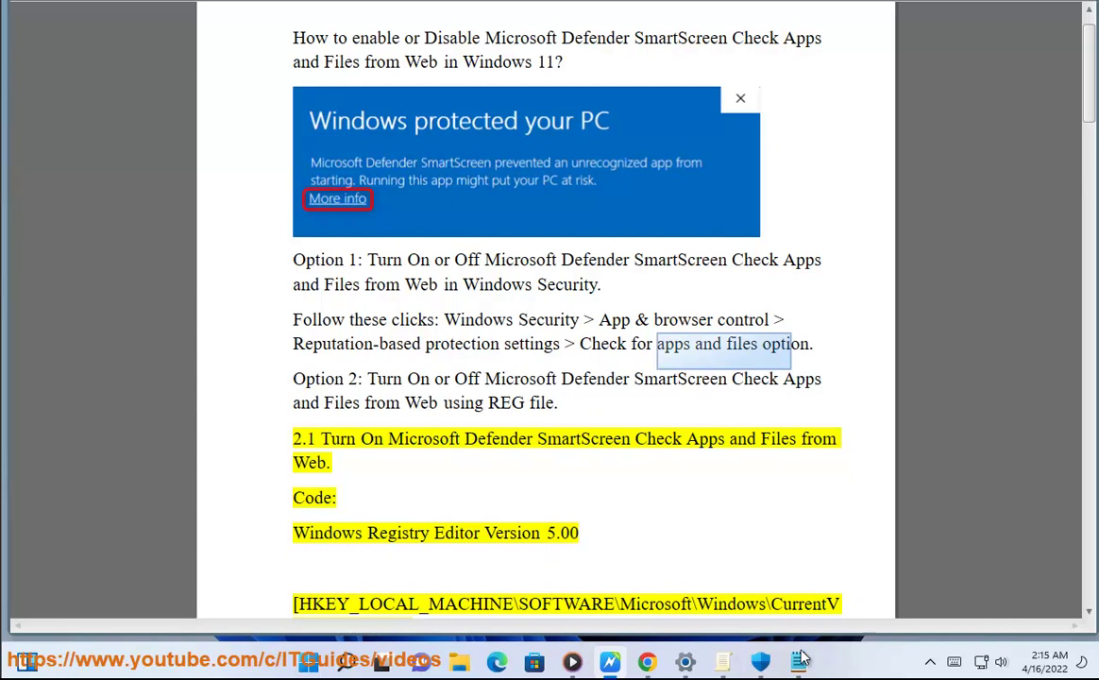
left_click(760, 661)
scroll(528, 341, "up", 3)
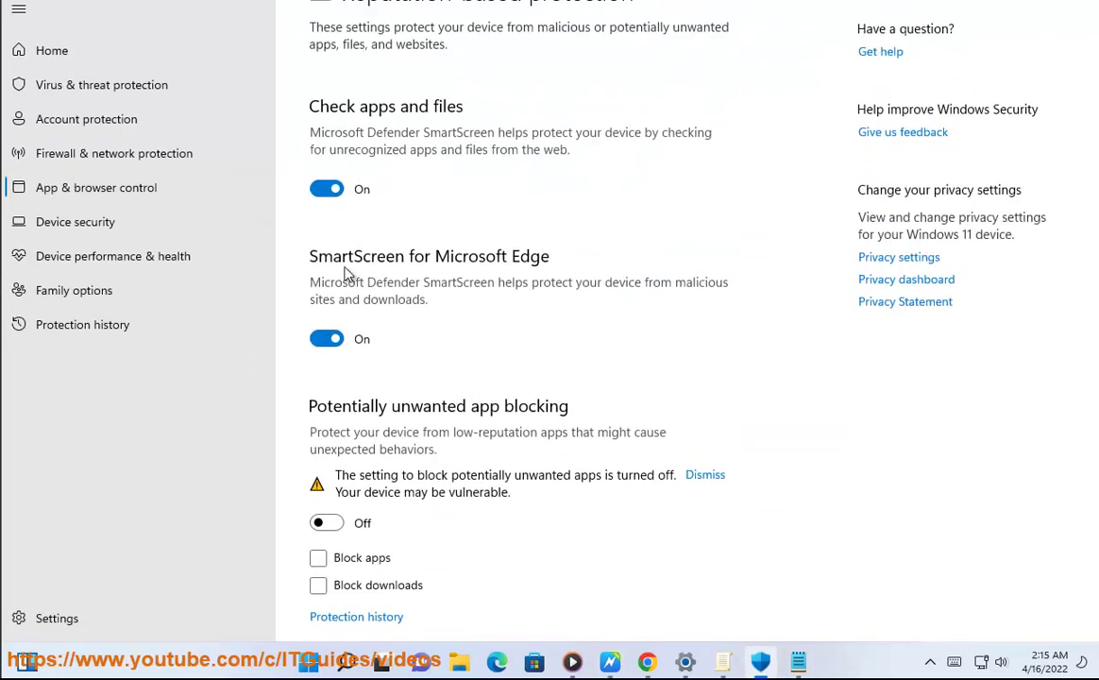
Step: Back in the guide, scroll to the 2.1 HKEY registry path and search for Notepad
key("alt+Tab")
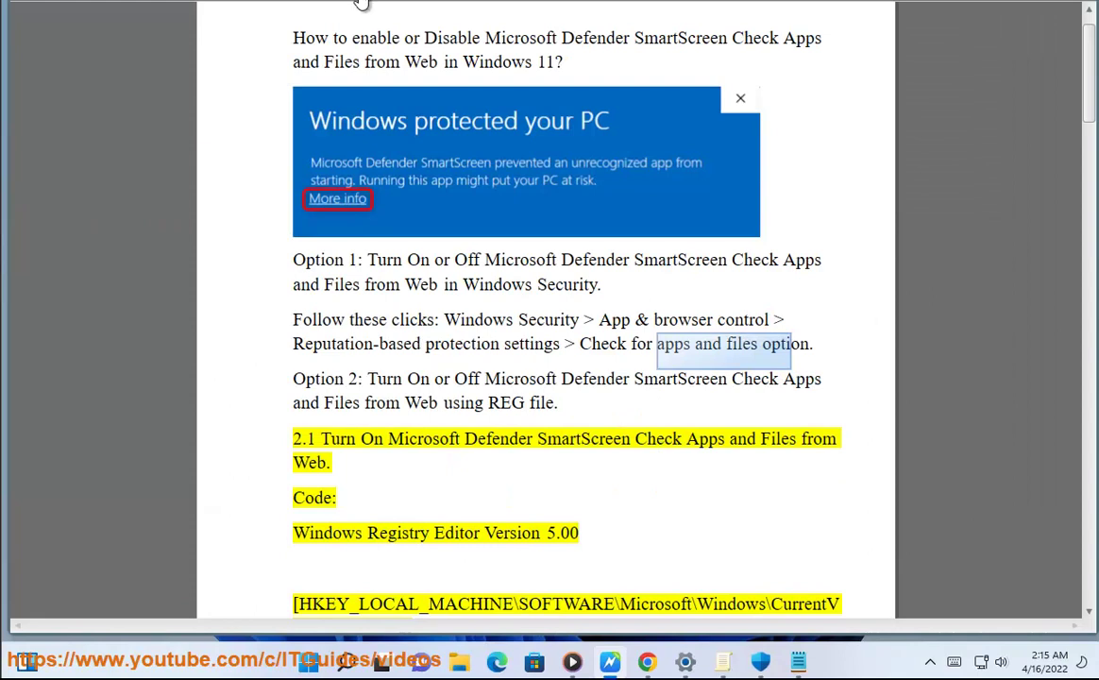
scroll(491, 326, "down", 1)
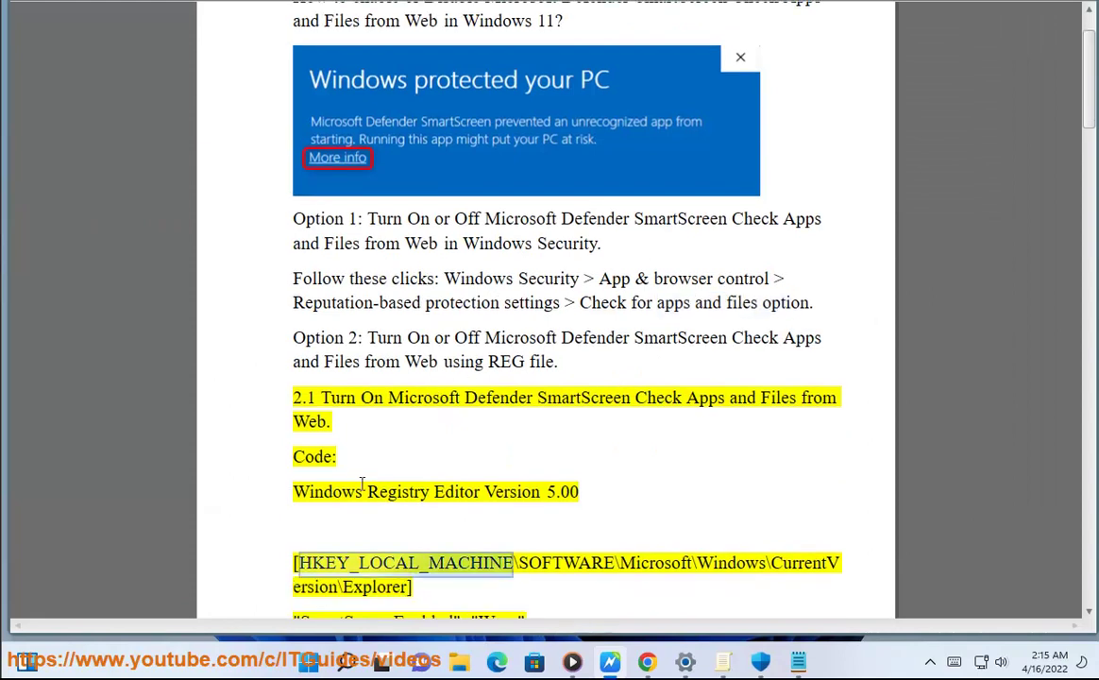
left_click(346, 661)
Step: Launch Notepad and paste in the guide's 2.1 registry code setting SmartScreenEnabled to Warn
left_click(326, 311)
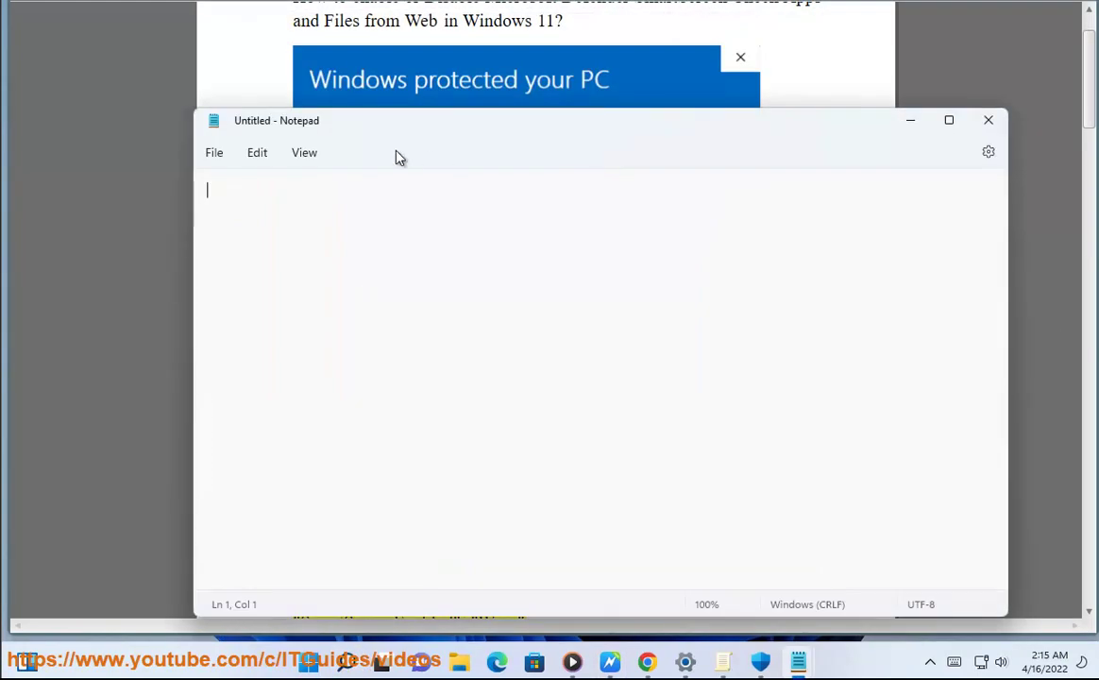
left_click_drag(398, 156, 661, 152)
left_click(341, 438)
scroll(336, 560, "down", 2)
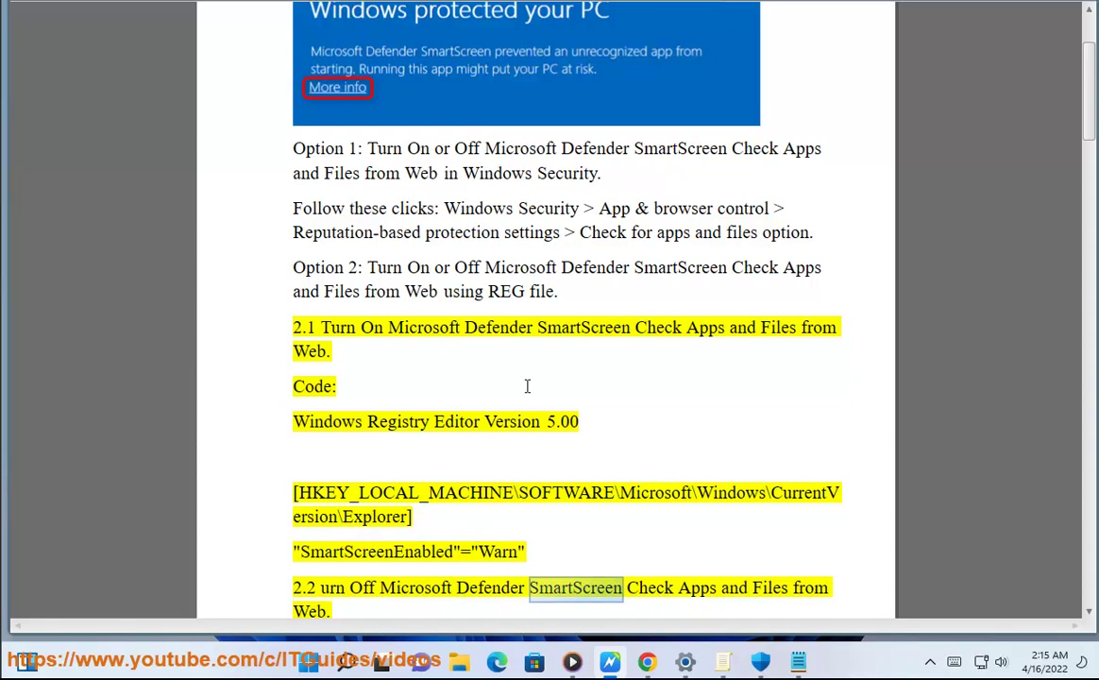
left_click_drag(528, 557, 260, 422)
key("ctrl+c")
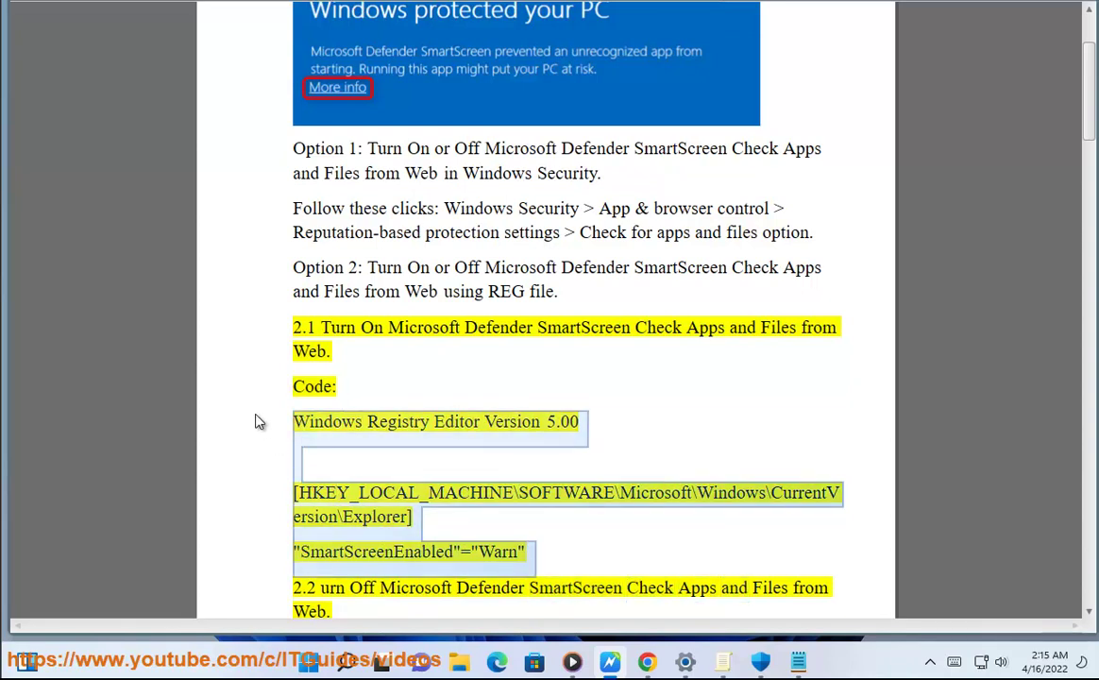
mouse_move(797, 661)
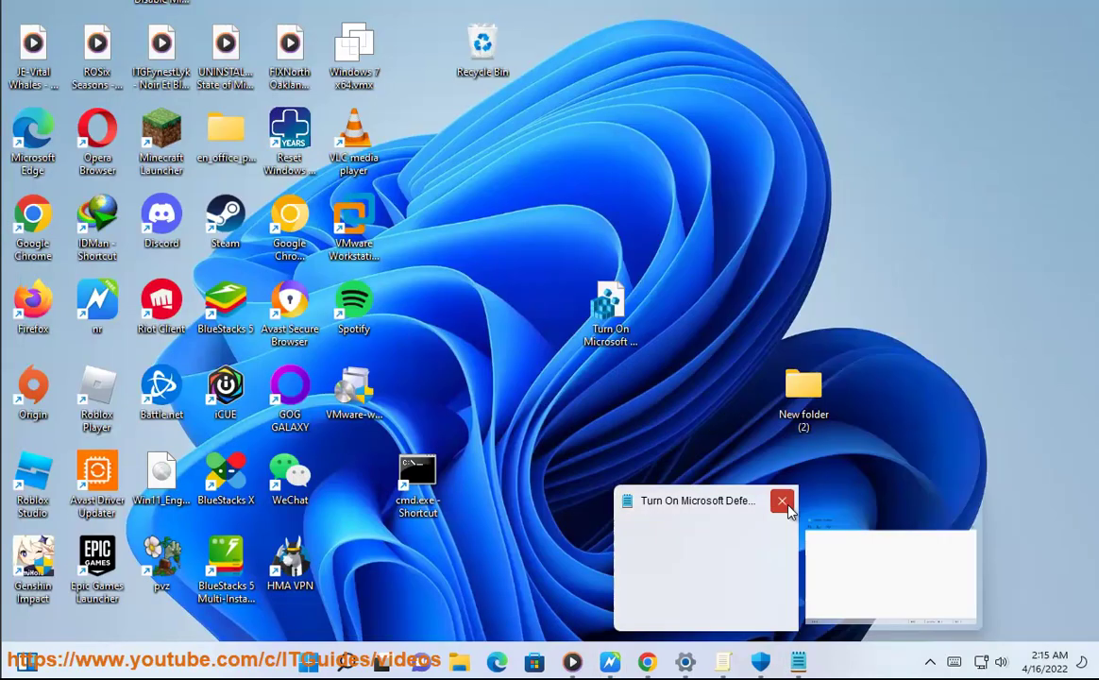
left_click(782, 501)
key("ctrl+v")
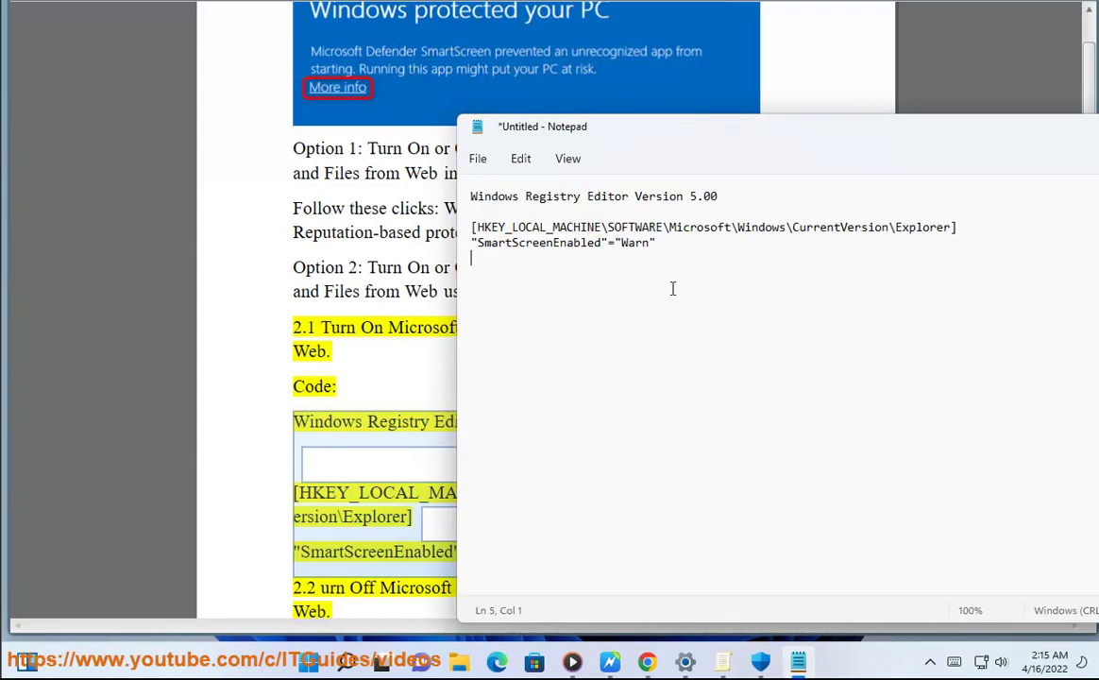
Step: Start Save As in Notepad and copy the guide's 2.1 heading for the file name
left_click(482, 168)
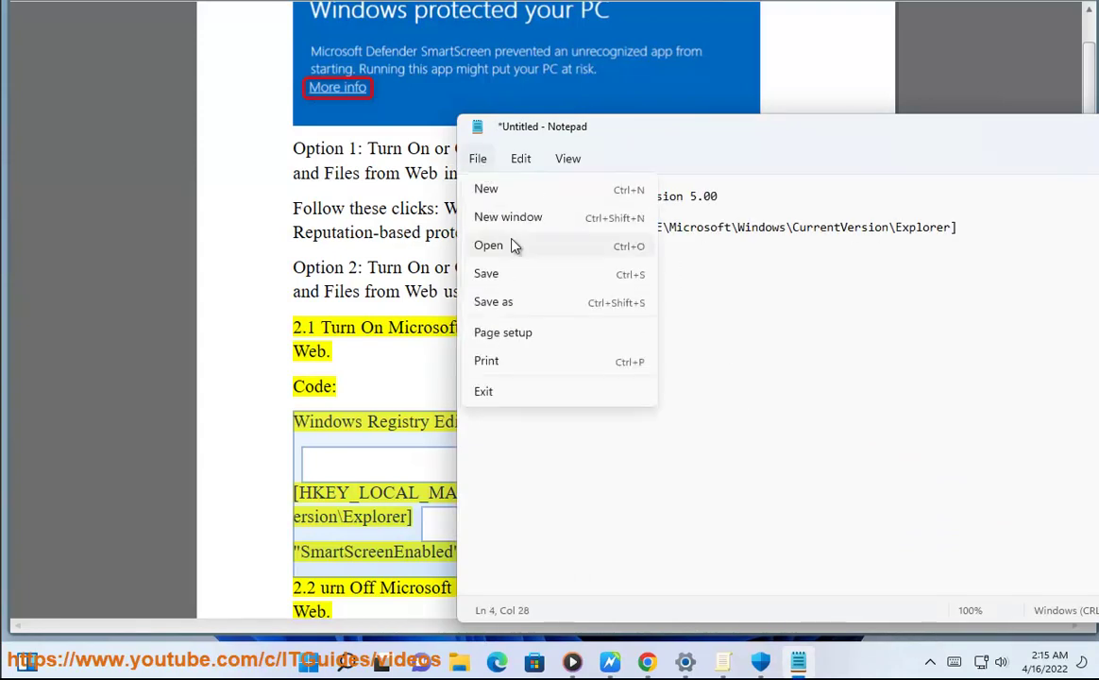
left_click(528, 312)
left_click(362, 392)
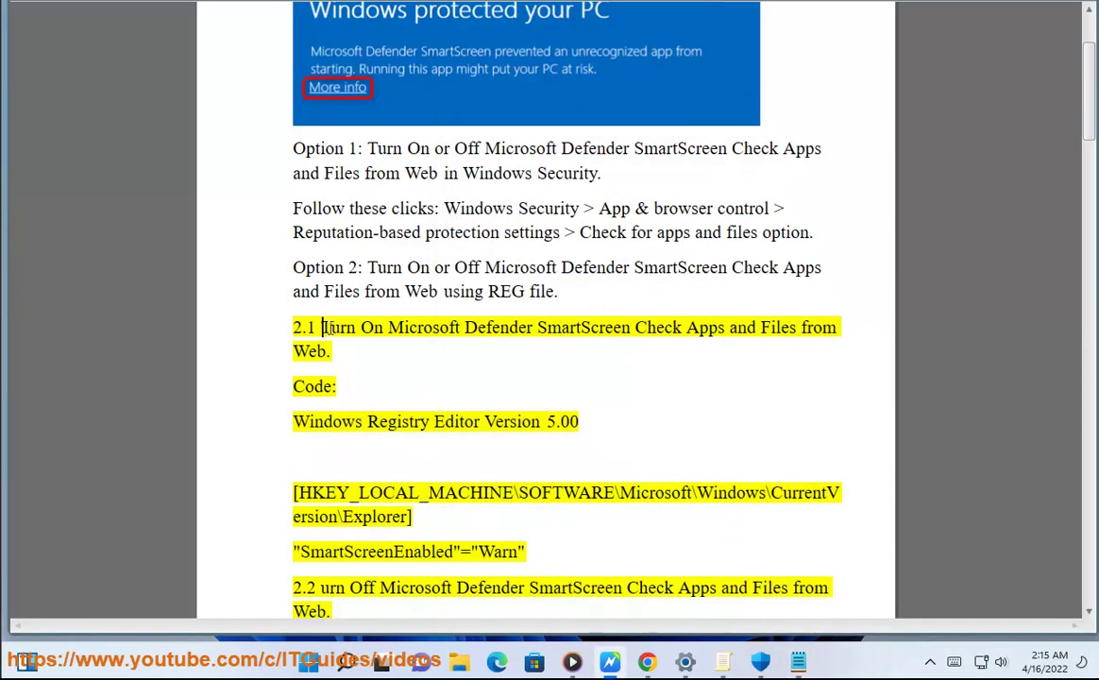
left_click_drag(320, 327, 328, 352)
key("ctrl+c")
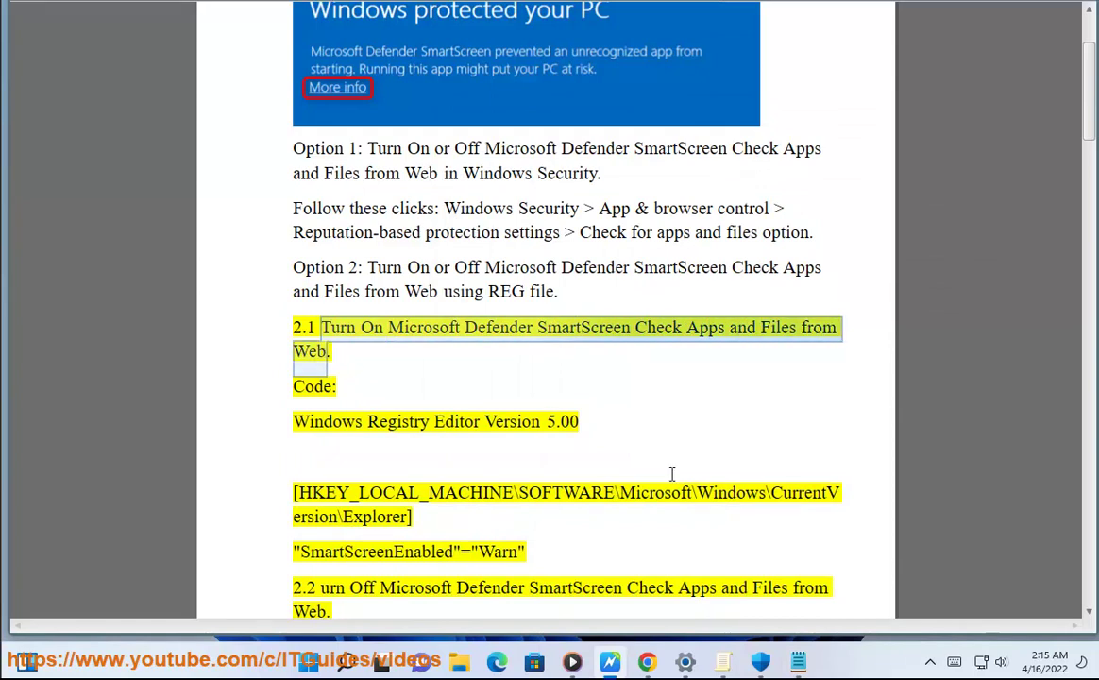
Step: Save to the Desktop as 'Turn On Microsoft Defender SmartScreen Check Apps and Files from Web.REG', then close Notepad
left_click(814, 567)
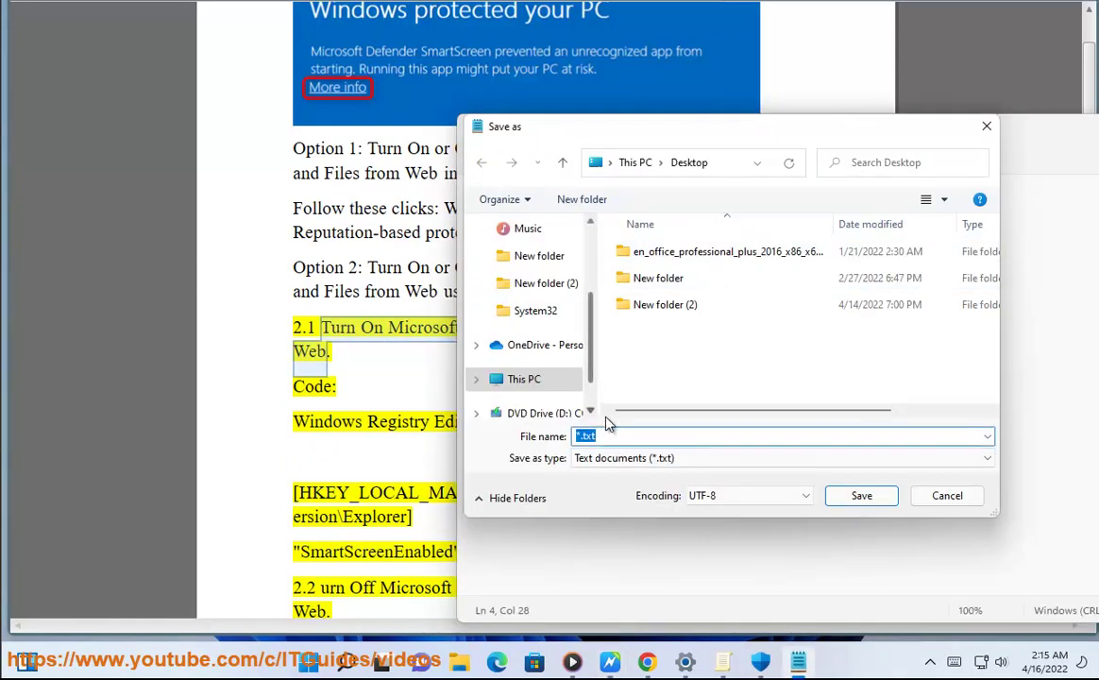
left_click(586, 435)
left_click_drag(600, 435, 670, 433)
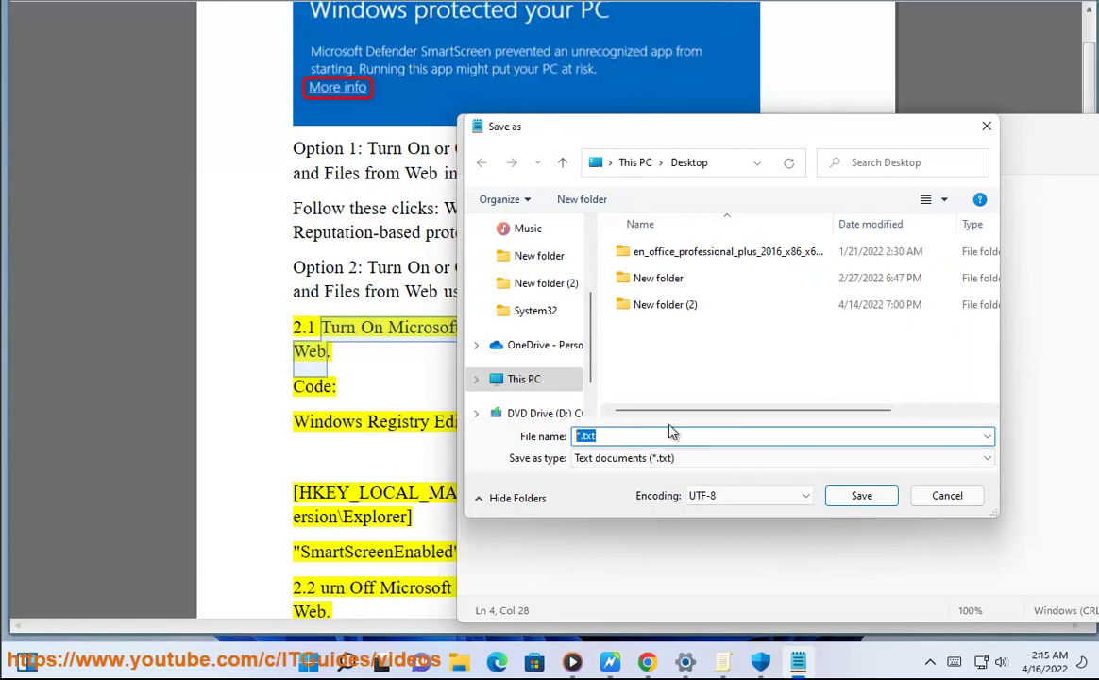
key("ctrl+v")
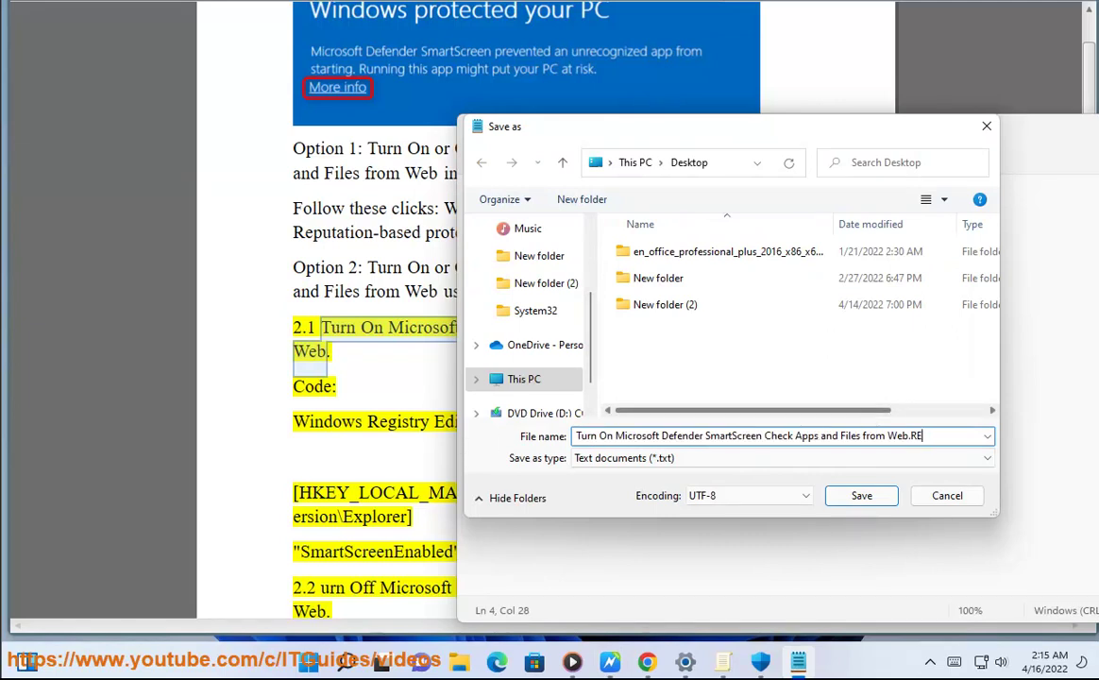
left_click(861, 496)
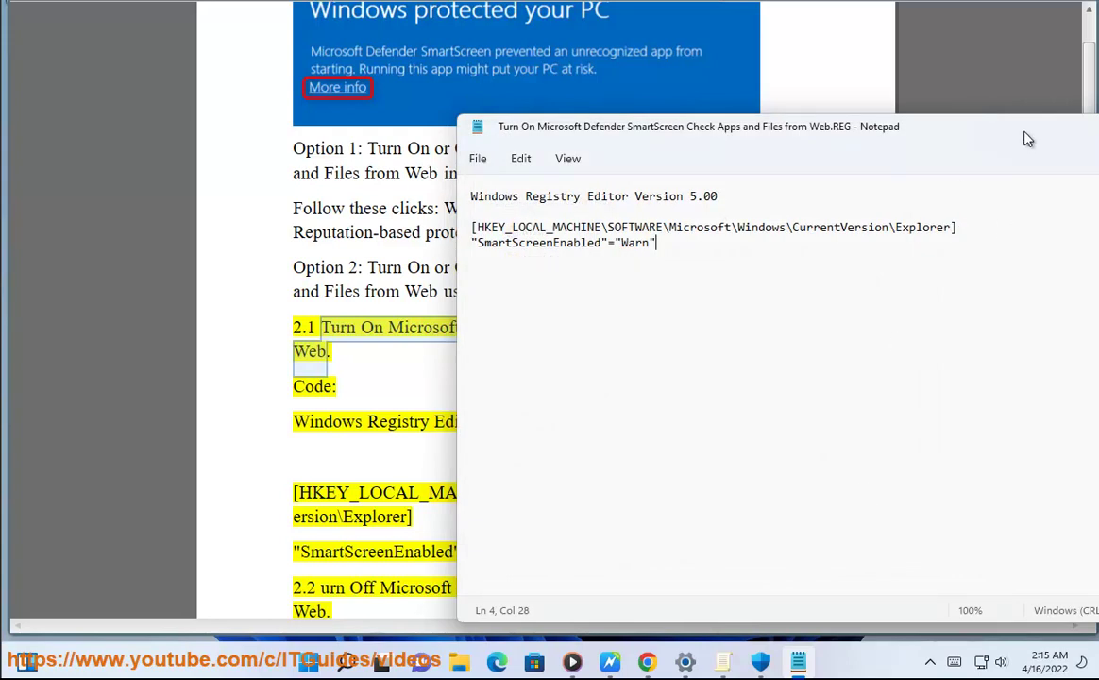
left_click_drag(1025, 139, 951, 133)
left_click(955, 129)
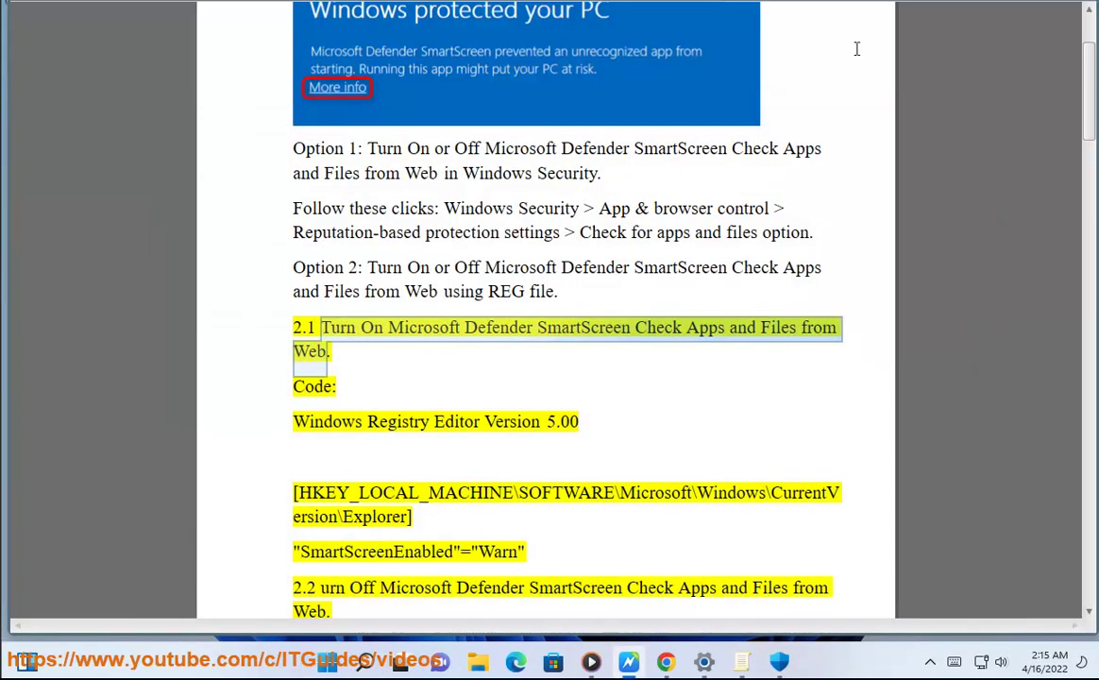
key("super+d")
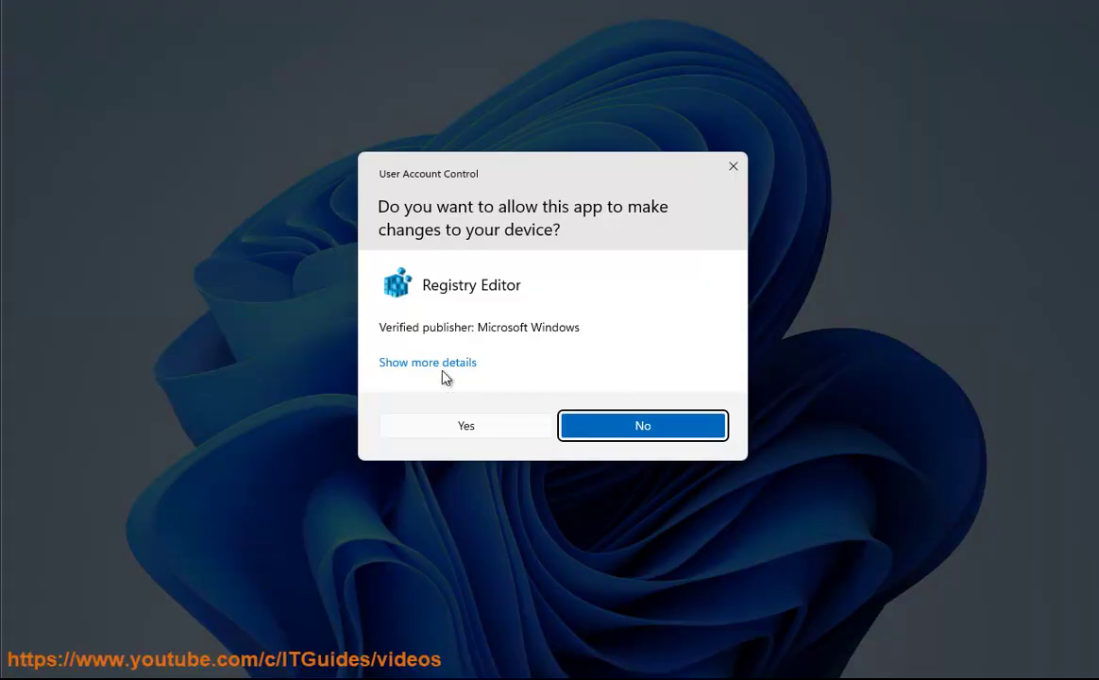
left_click(422, 365)
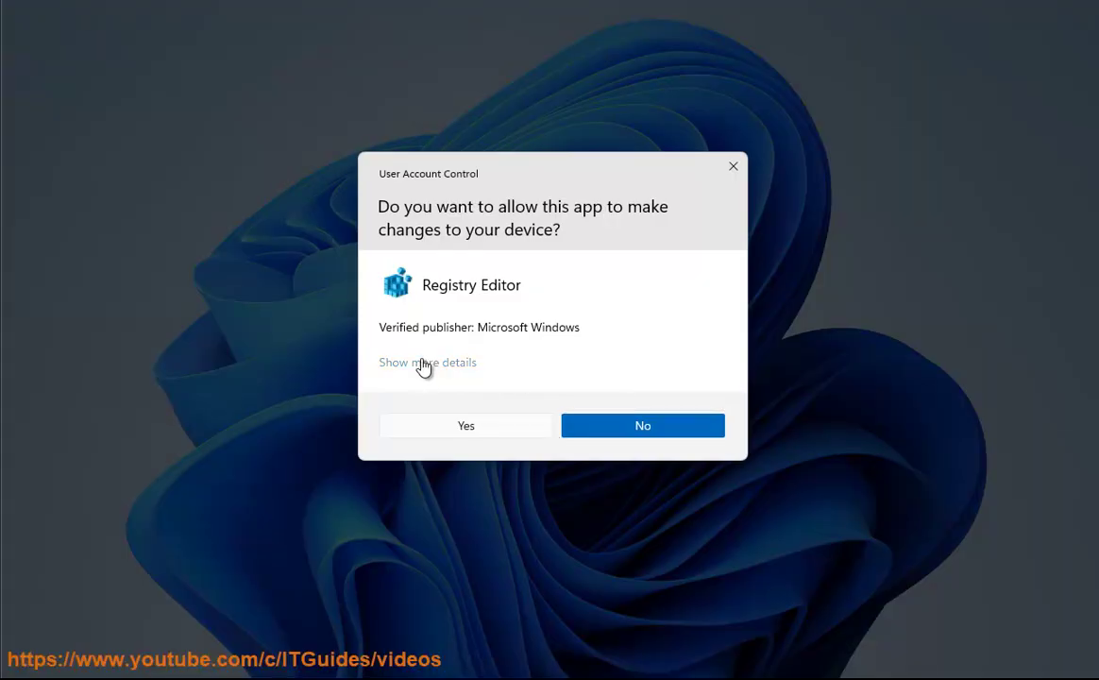
left_click(467, 530)
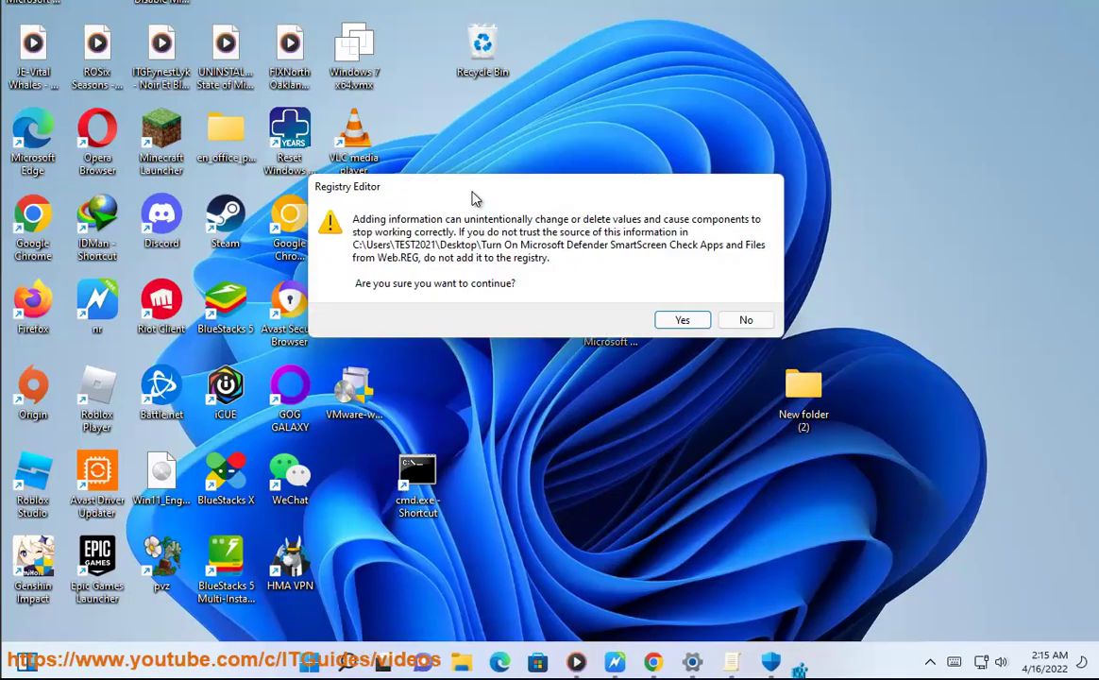
left_click(744, 320)
left_click(630, 662)
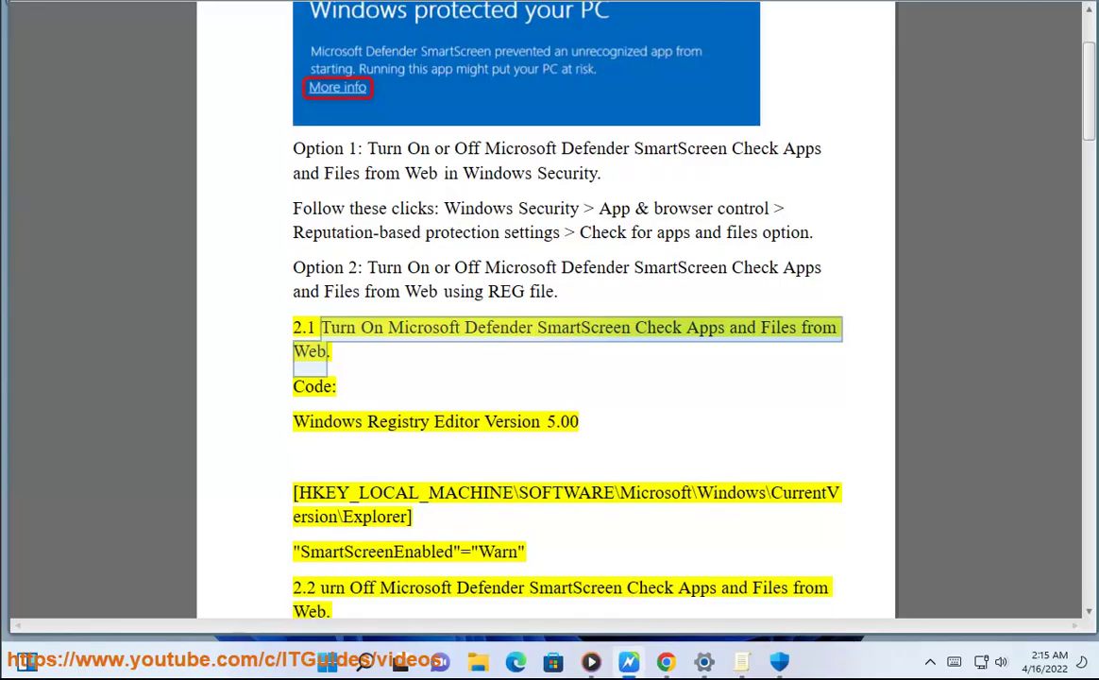
Step: Scroll the guide to Option 3's Local Group Policy Editor instructions and open Windows search
left_click(821, 243)
scroll(934, 189, "down", 1)
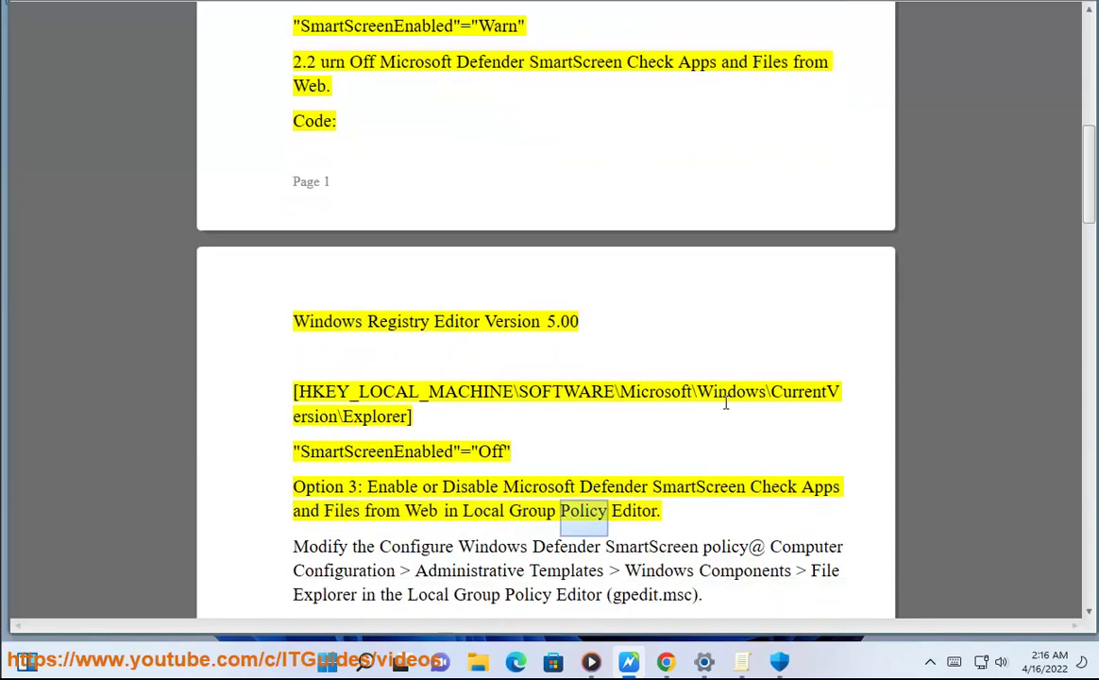
left_click(364, 661)
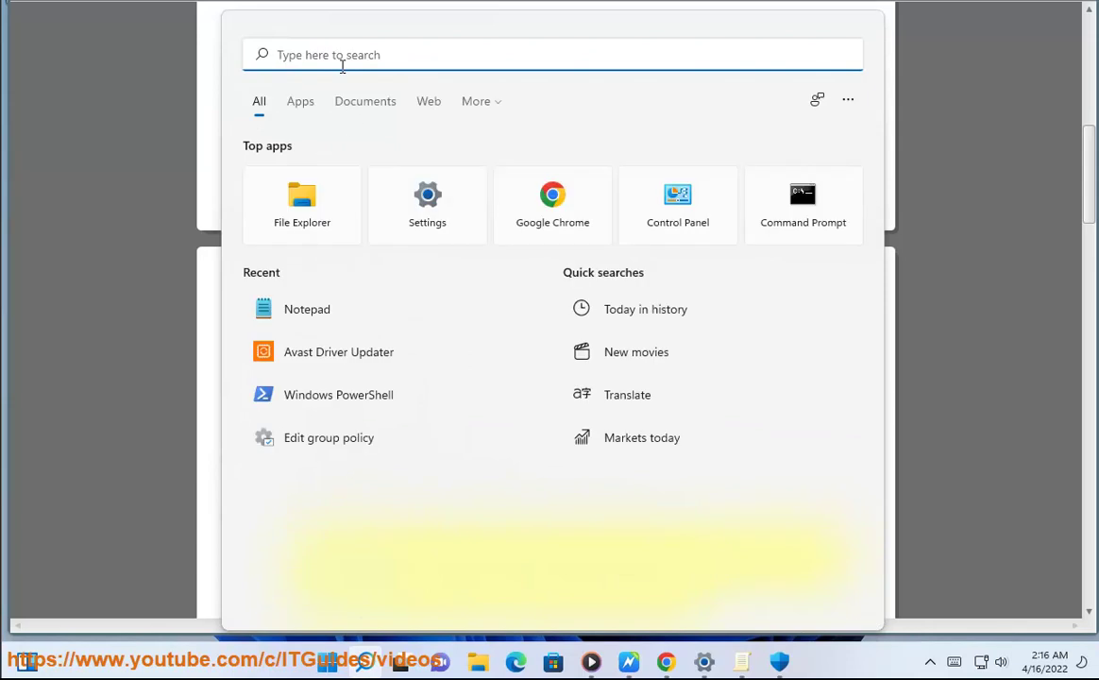
Step: Launch the Local Group Policy Editor and position it beside the guide
left_click(363, 439)
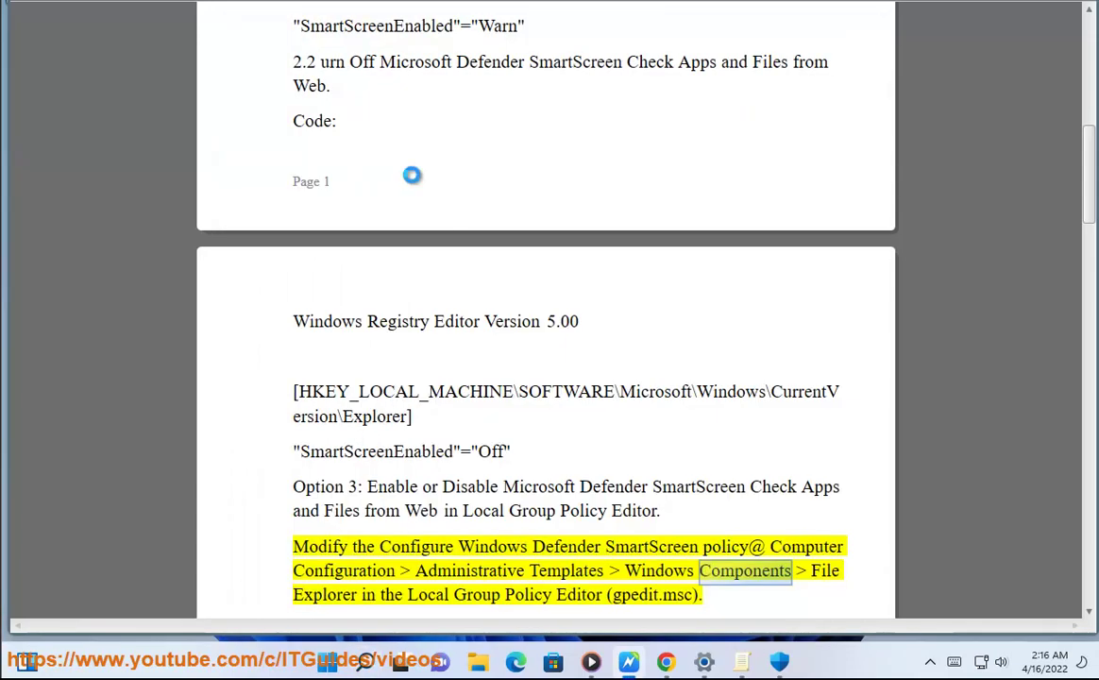
left_click_drag(387, 87, 543, 30)
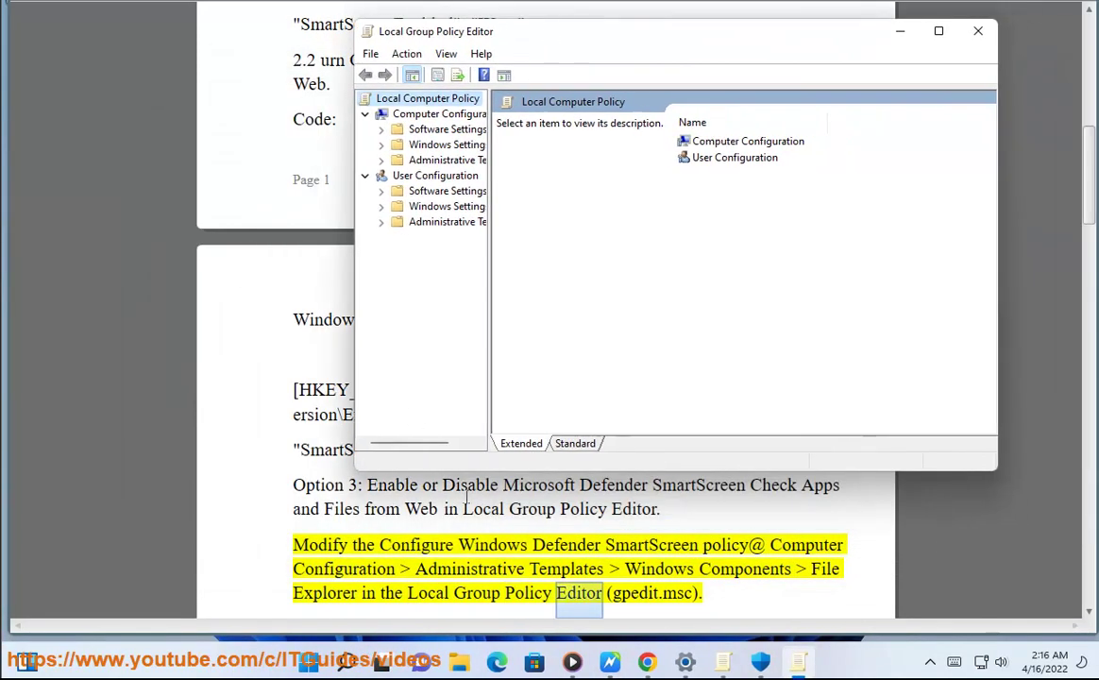
left_click(480, 484)
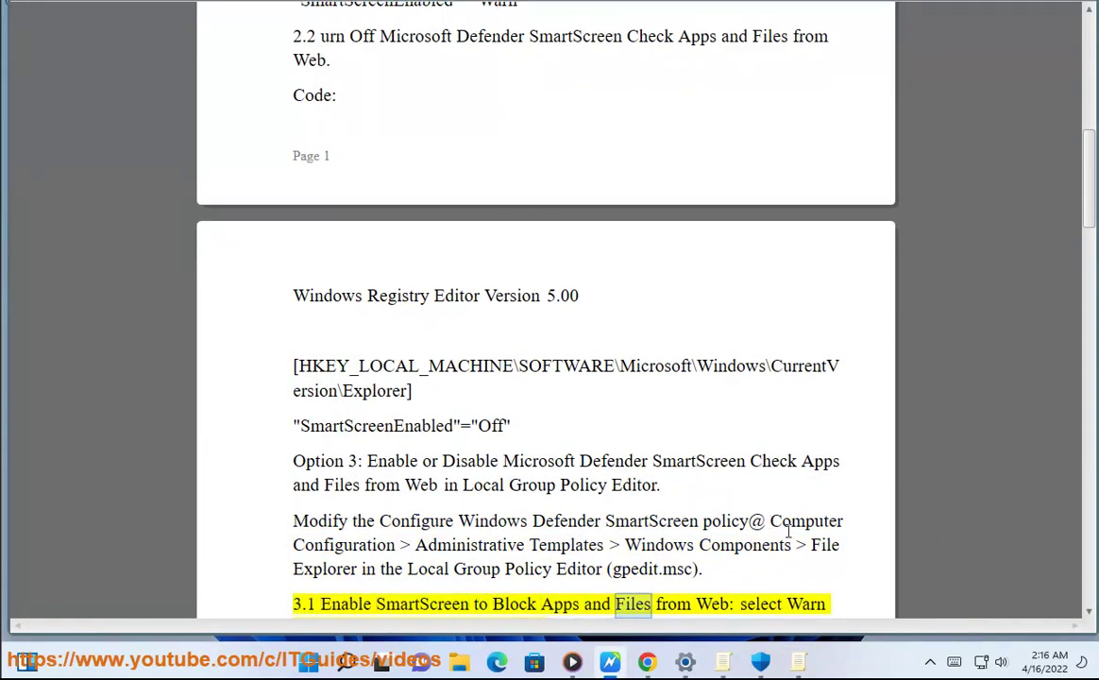
left_click(797, 661)
Step: Expand Computer Configuration > Administrative Templates > Windows Components in the editor
double_click(698, 141)
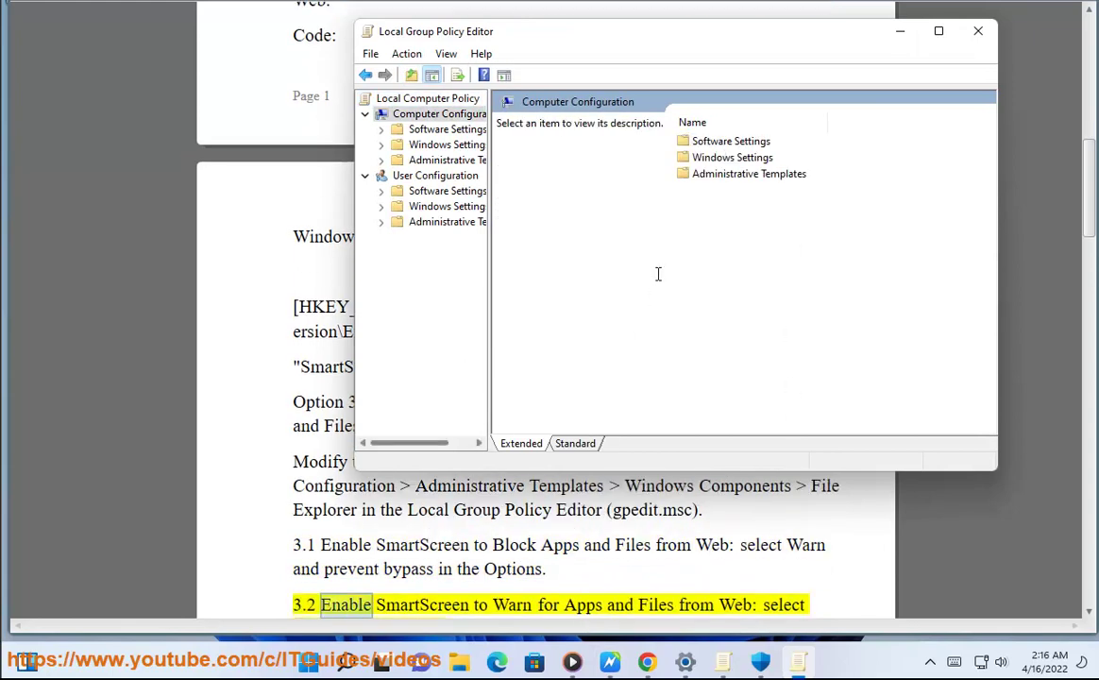
double_click(748, 178)
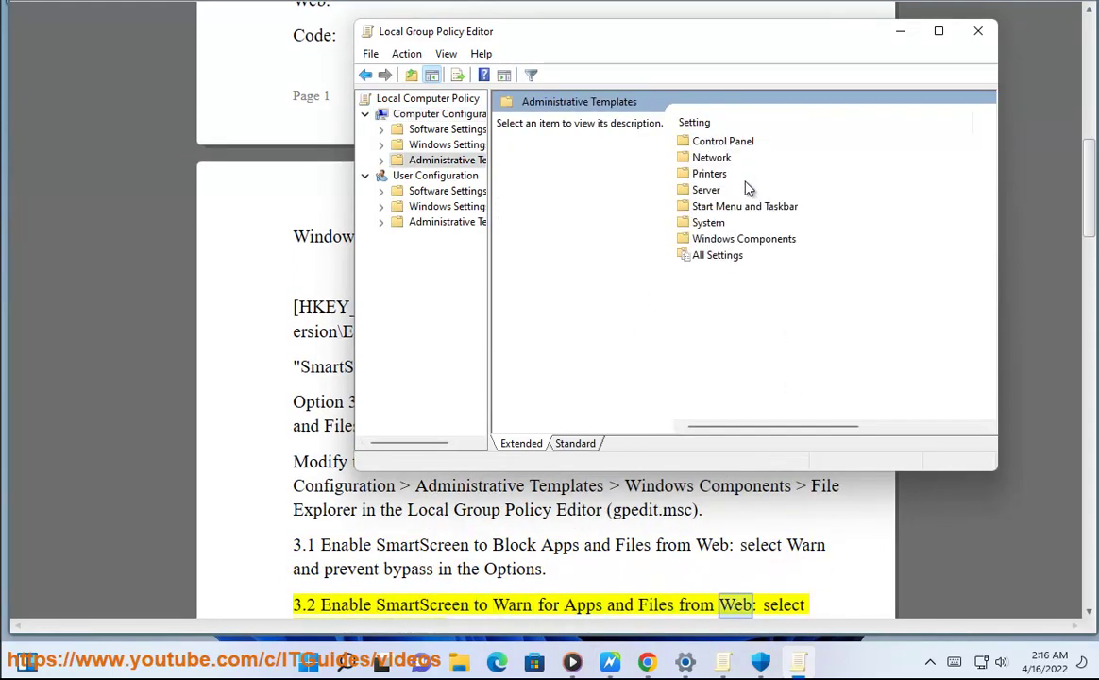
double_click(750, 236)
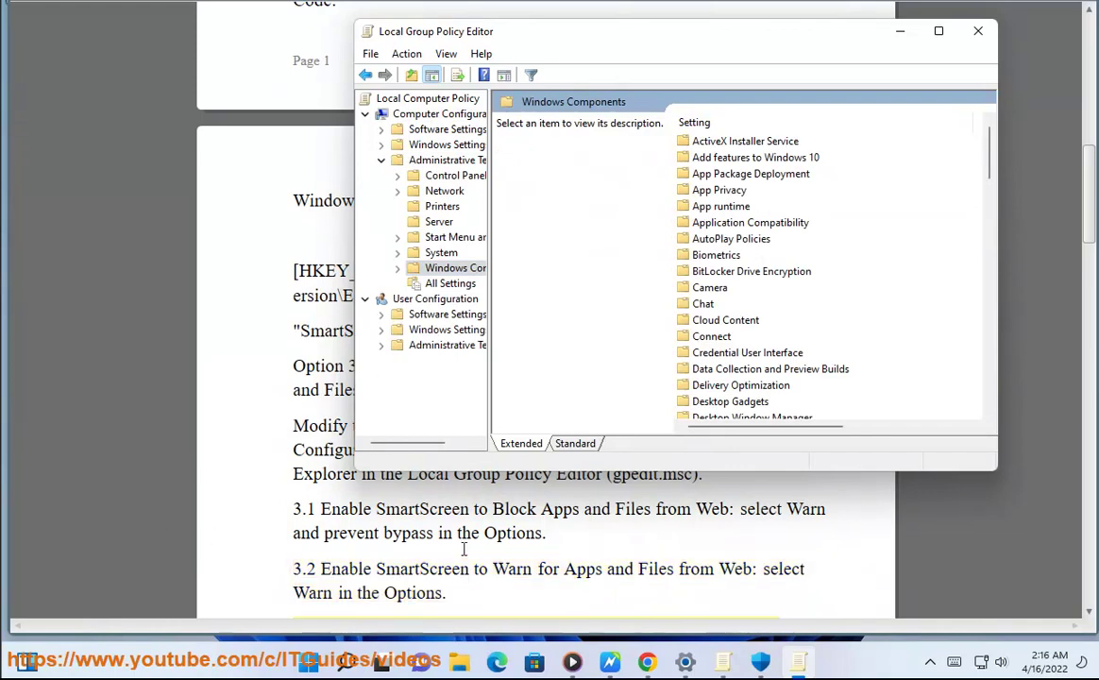
left_click(266, 124)
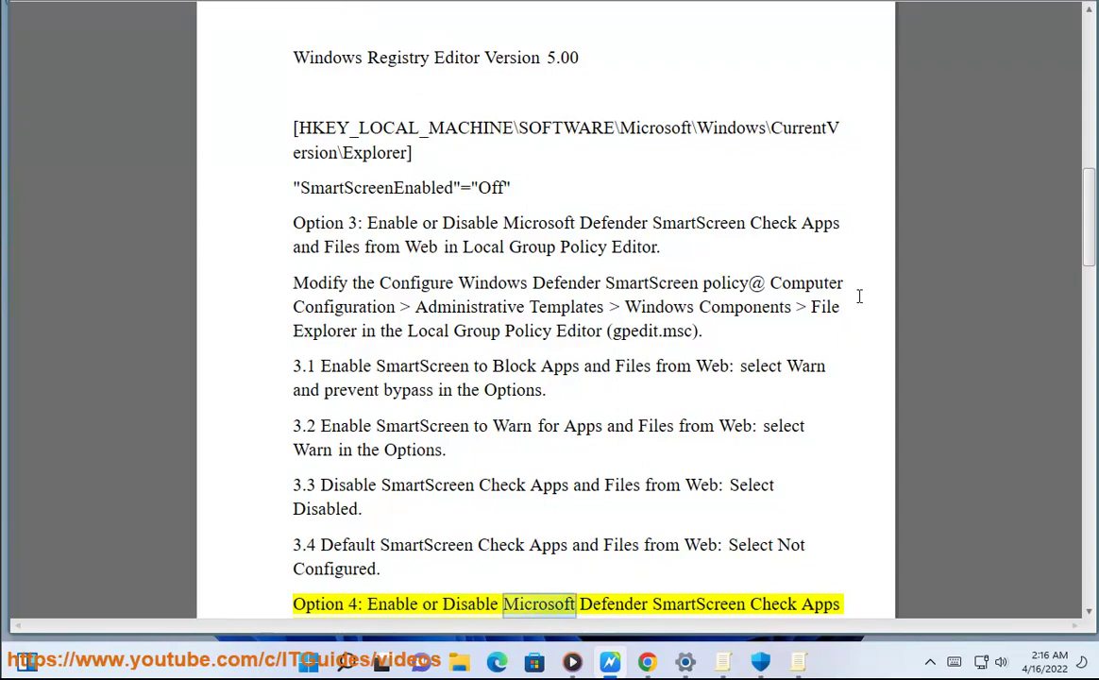
left_click(799, 661)
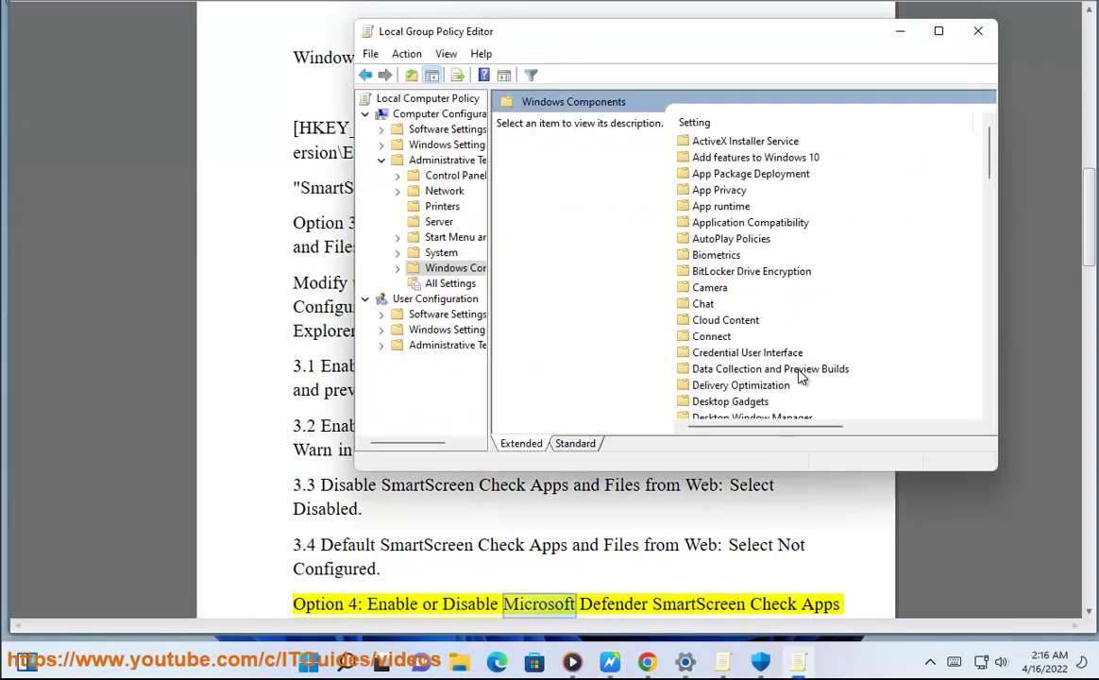
left_click(755, 287)
Step: Open the File Explorer policies and the Configure Windows Defender SmartScreen policy dialog
key("f")
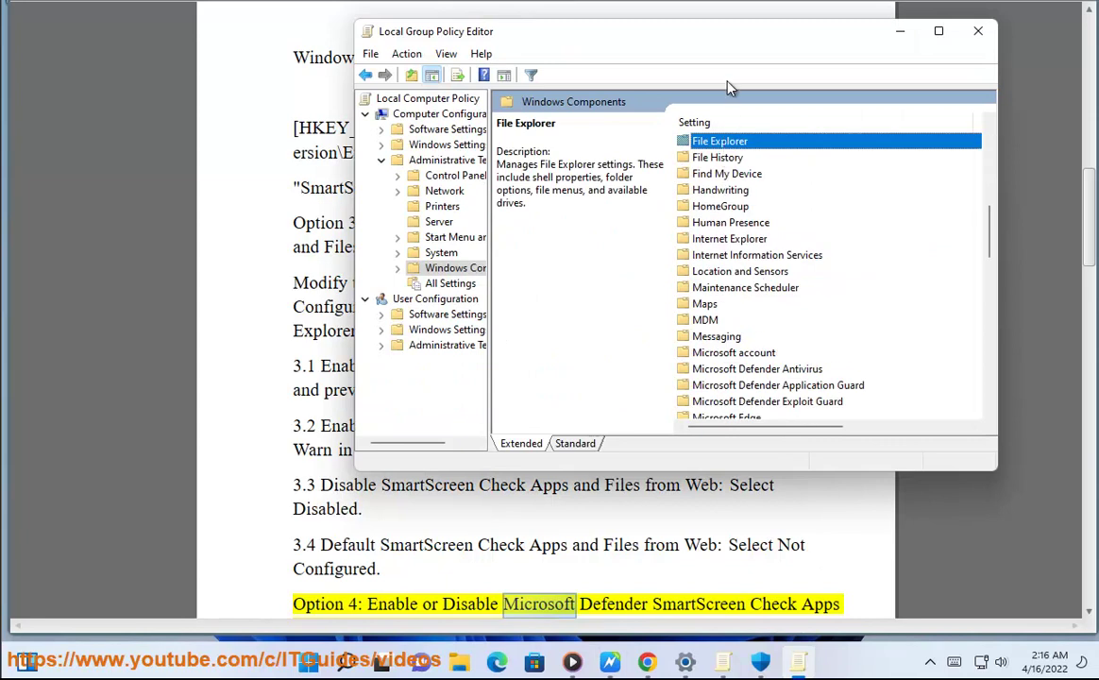
left_click_drag(733, 34, 746, 356)
key("Return")
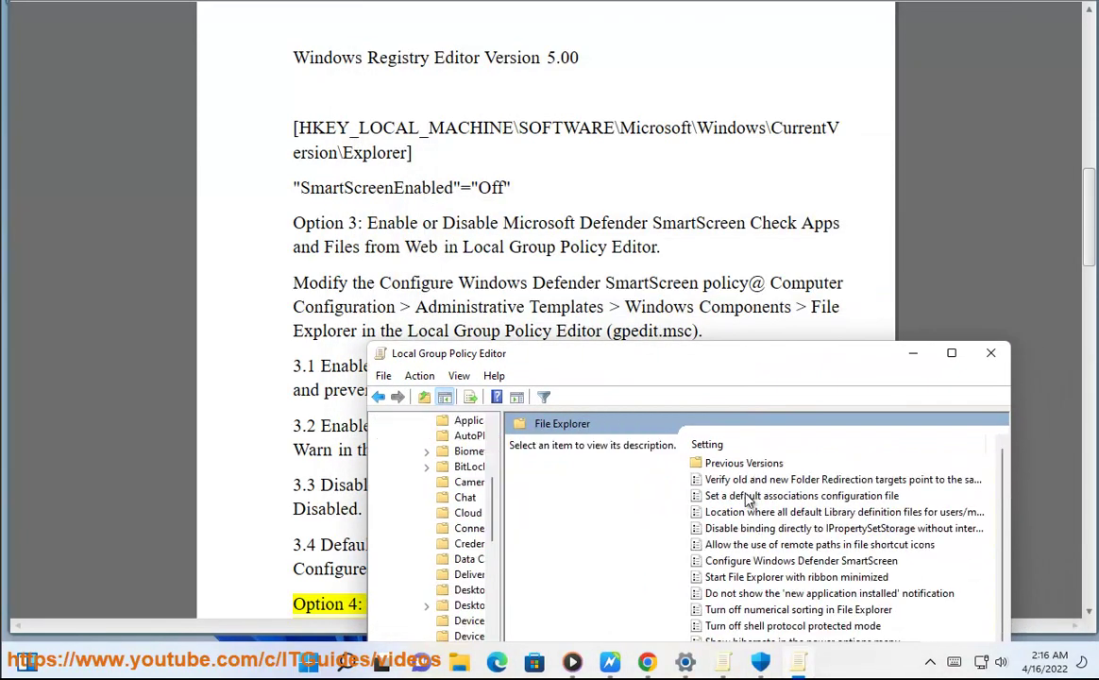
left_click(776, 500)
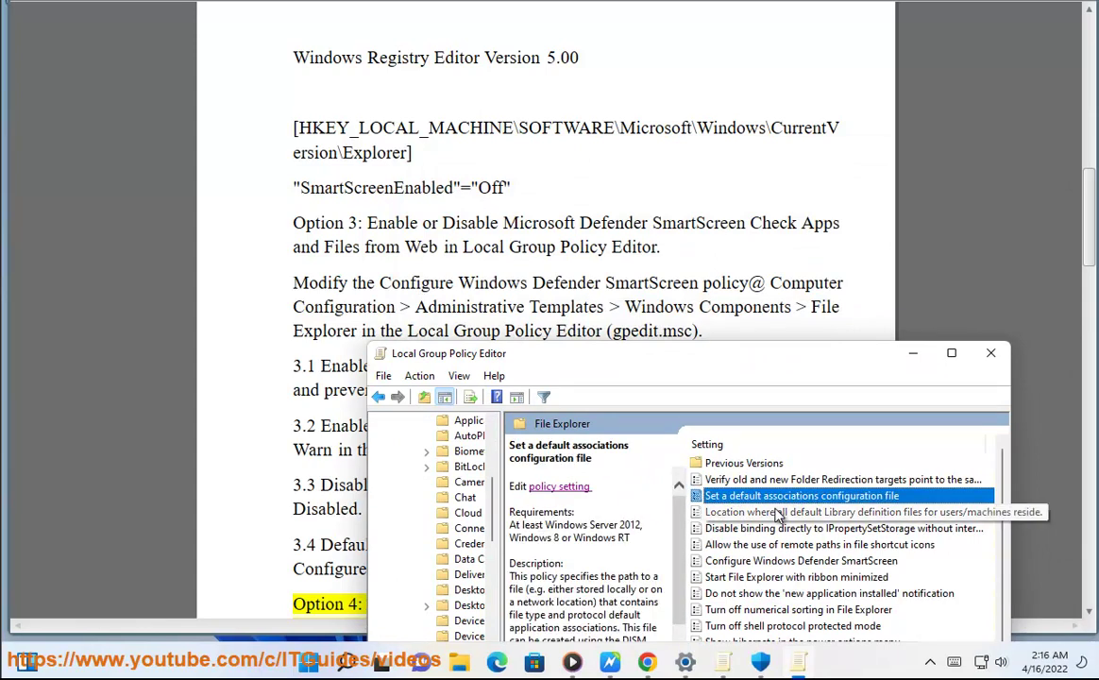
left_click(784, 560)
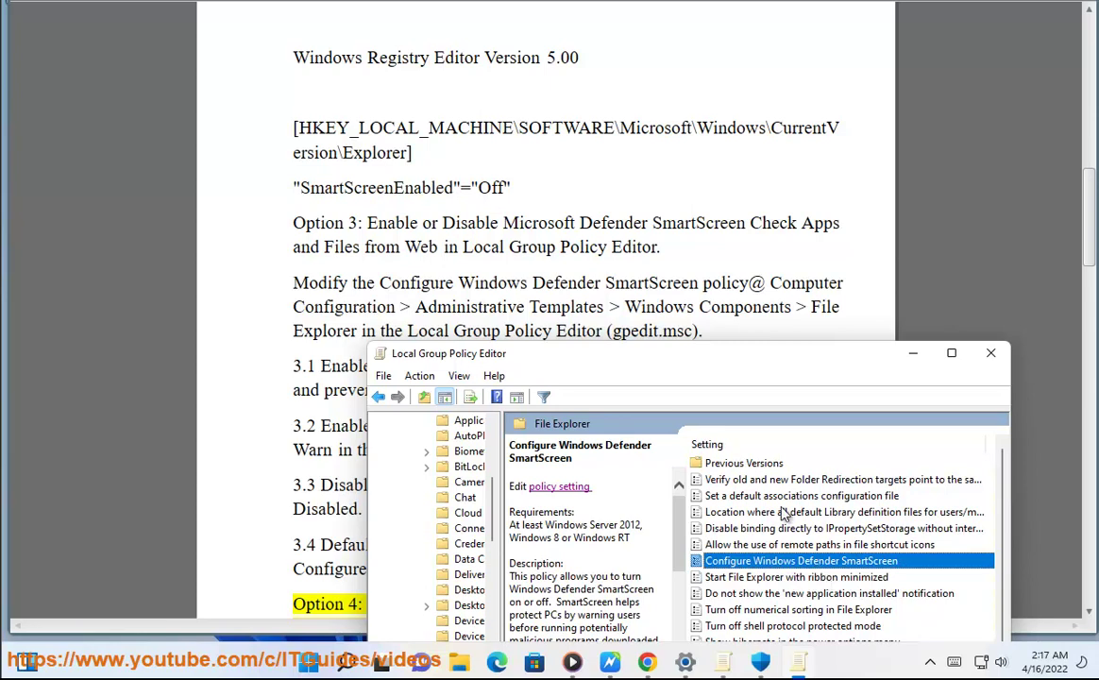
double_click(819, 560)
left_click_drag(389, 0, 856, 103)
Step: Set the SmartScreen policy to Enabled with 'Warn and prevent bypass', confirm with OK, and close the editor
left_click(509, 199)
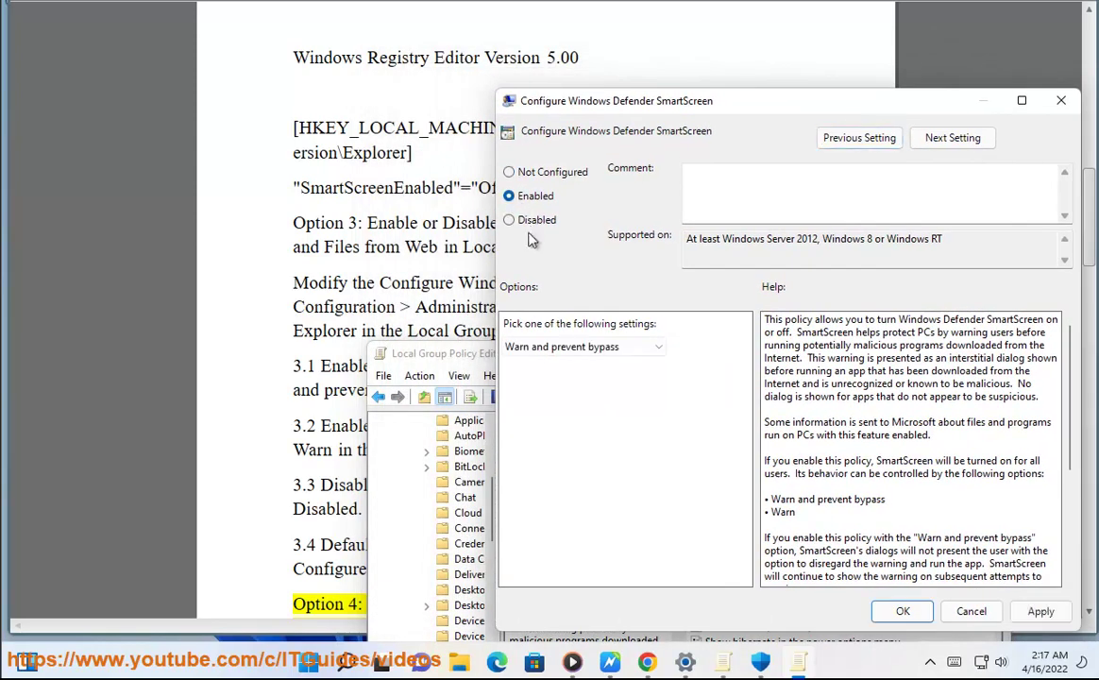
left_click(604, 348)
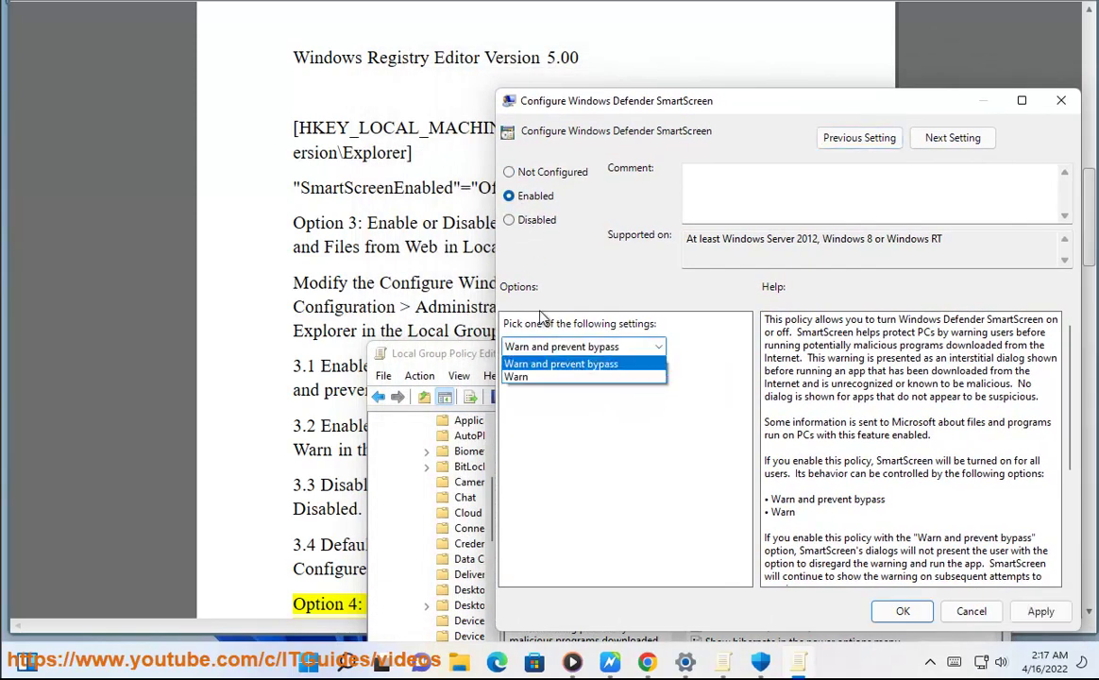
left_click(516, 224)
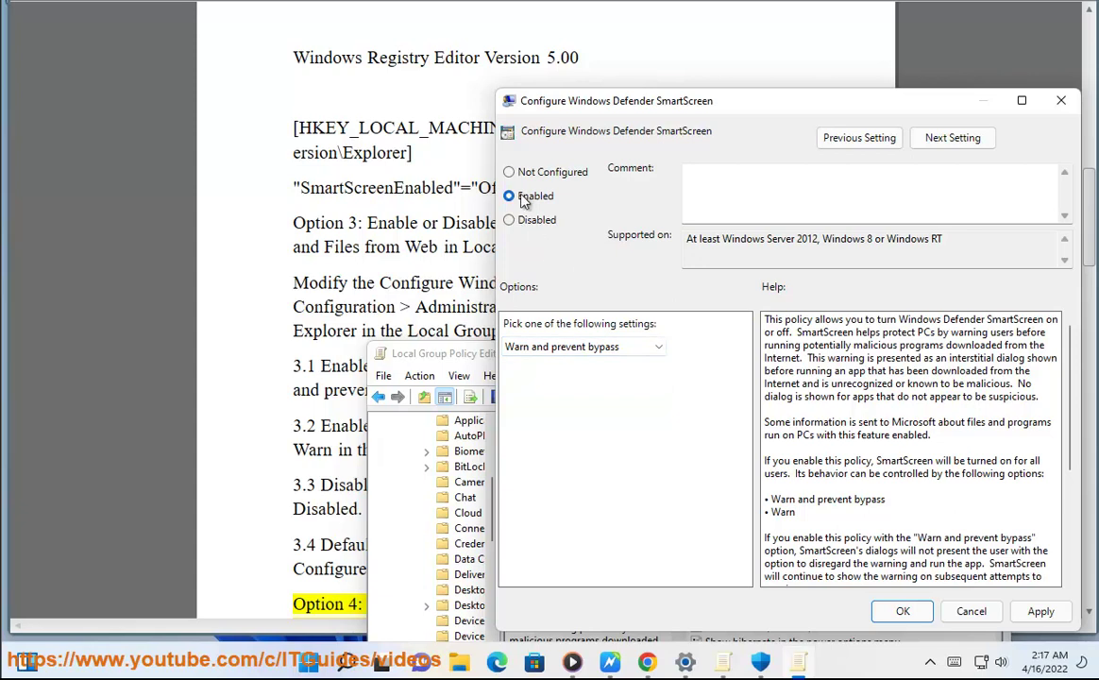
left_click(551, 173)
left_click(535, 196)
left_click(604, 346)
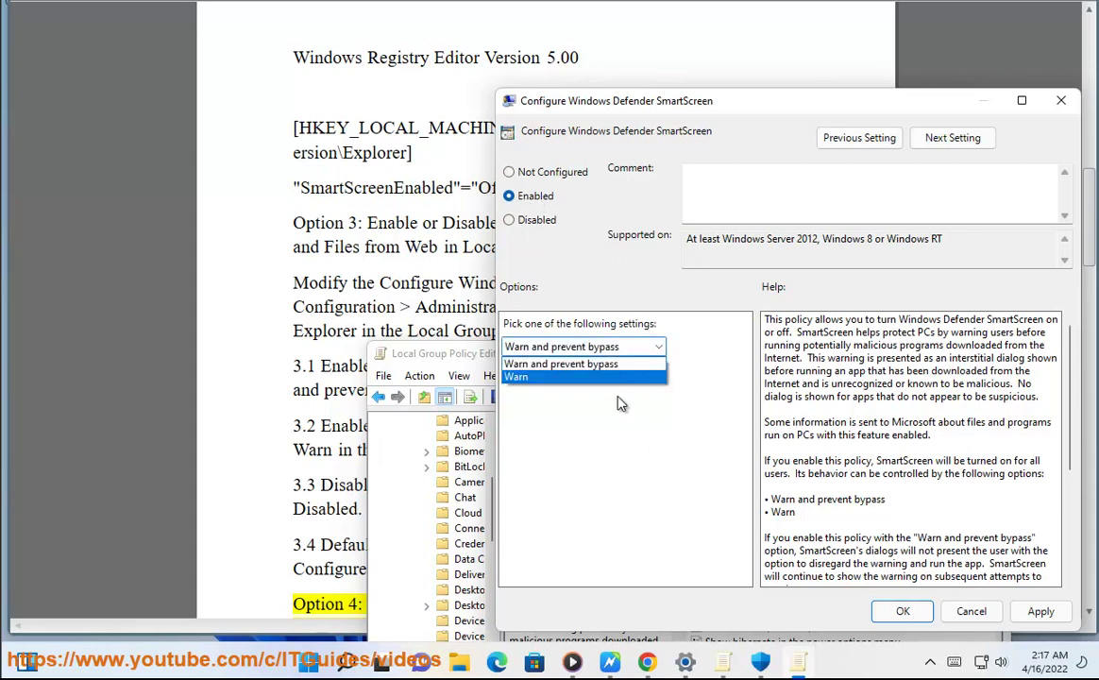
left_click(535, 336)
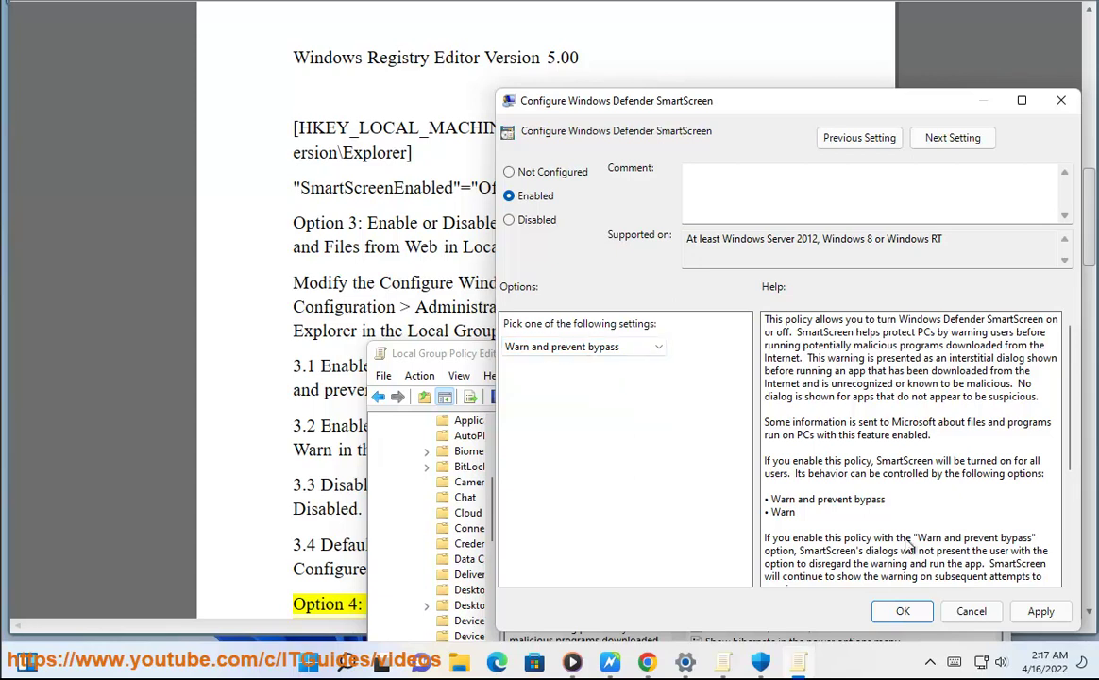
left_click(904, 611)
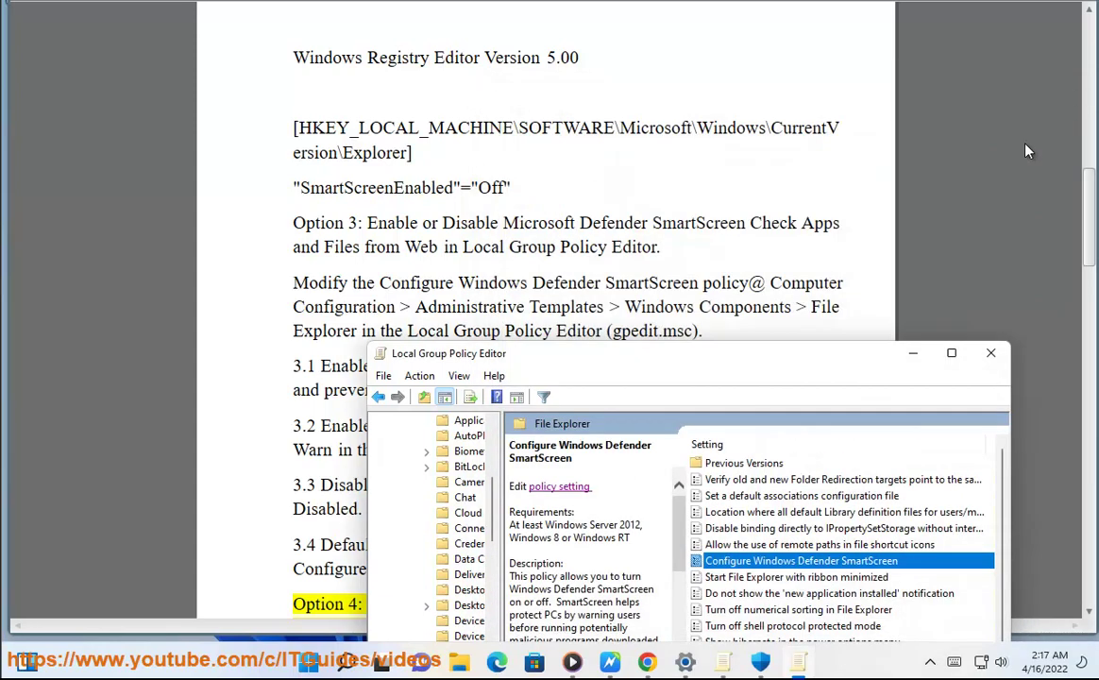
left_click(990, 352)
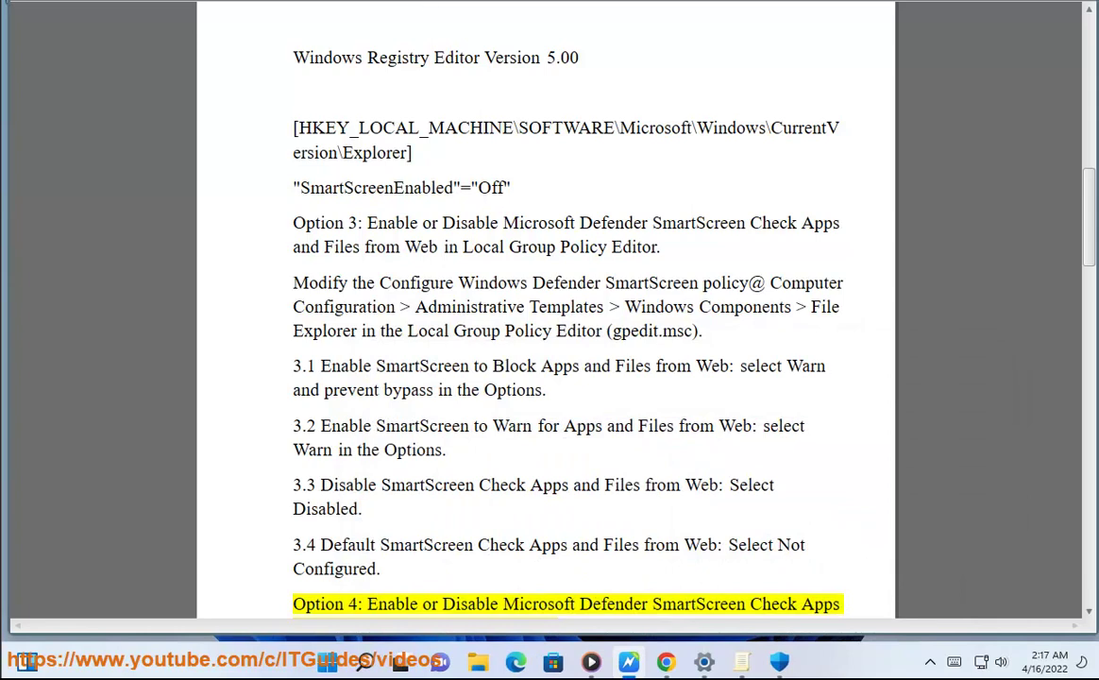
Step: Launch a blank Notepad from search and move it to the upper right
scroll(618, 286, "down", 3)
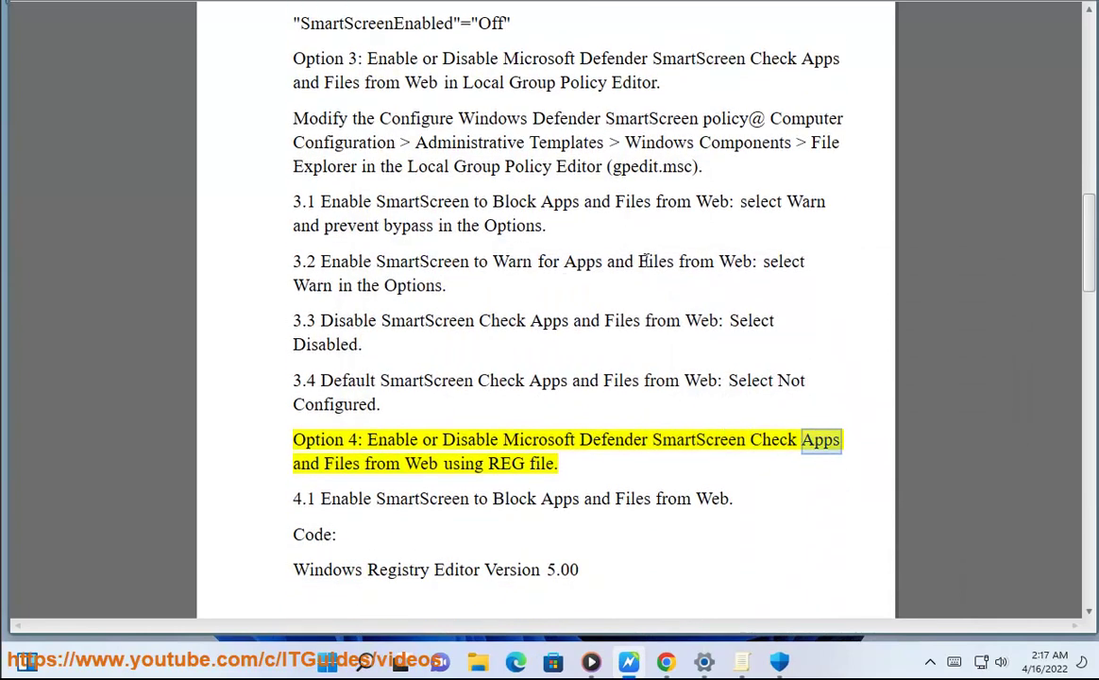
mouse_move(746, 658)
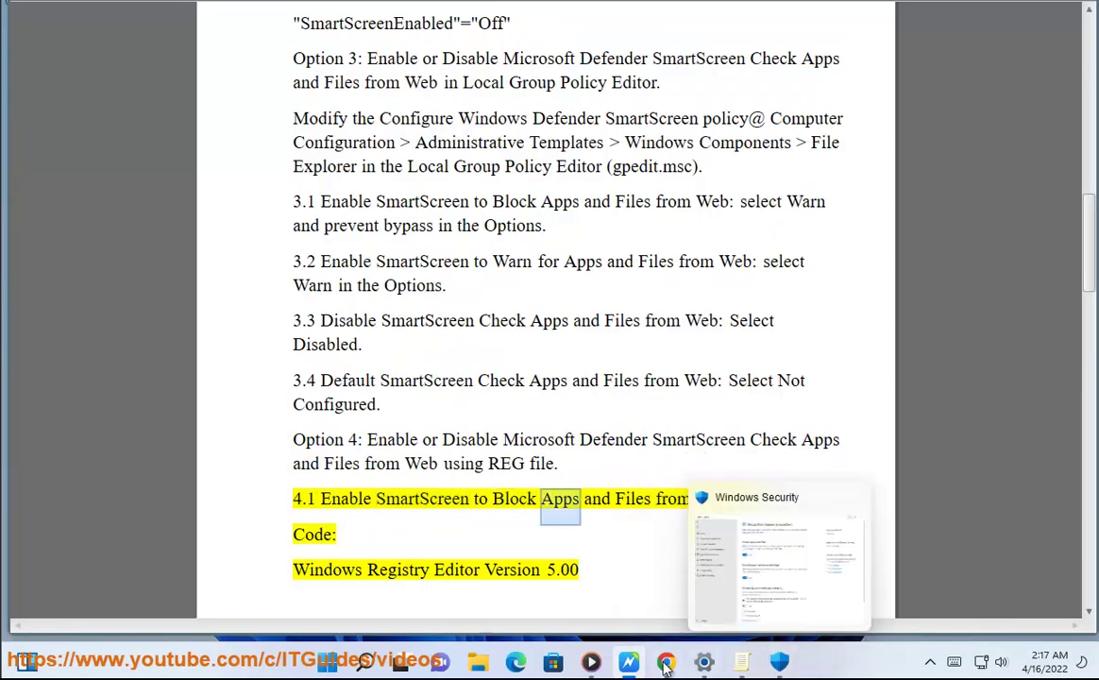
left_click(363, 660)
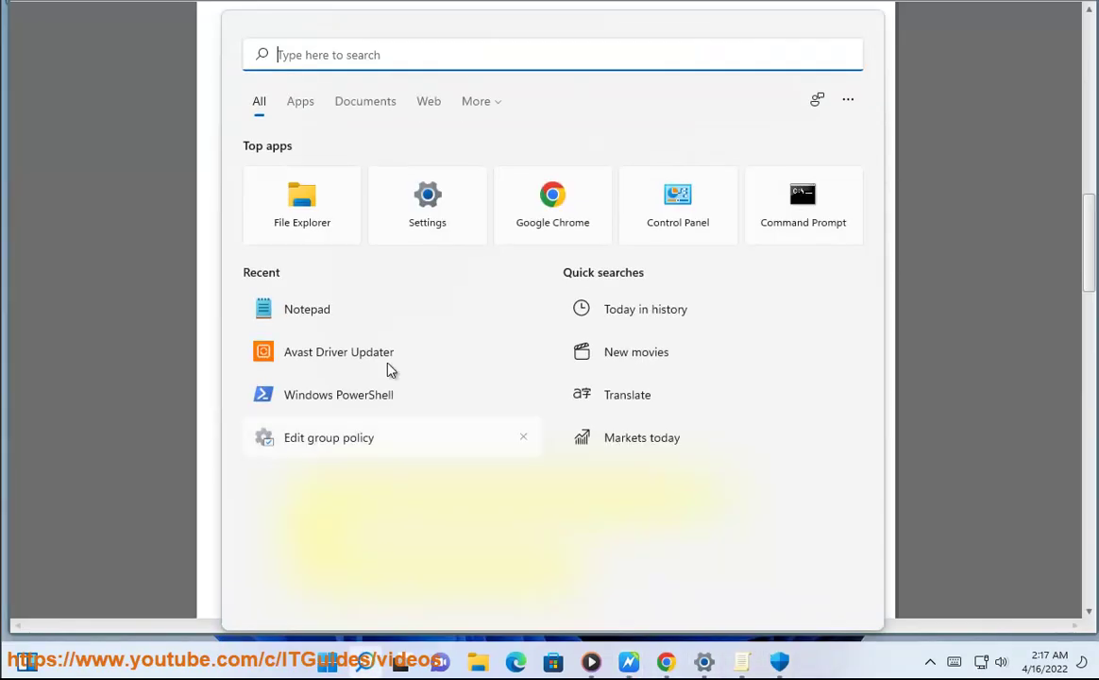
left_click(339, 319)
left_click_drag(535, 139, 884, 71)
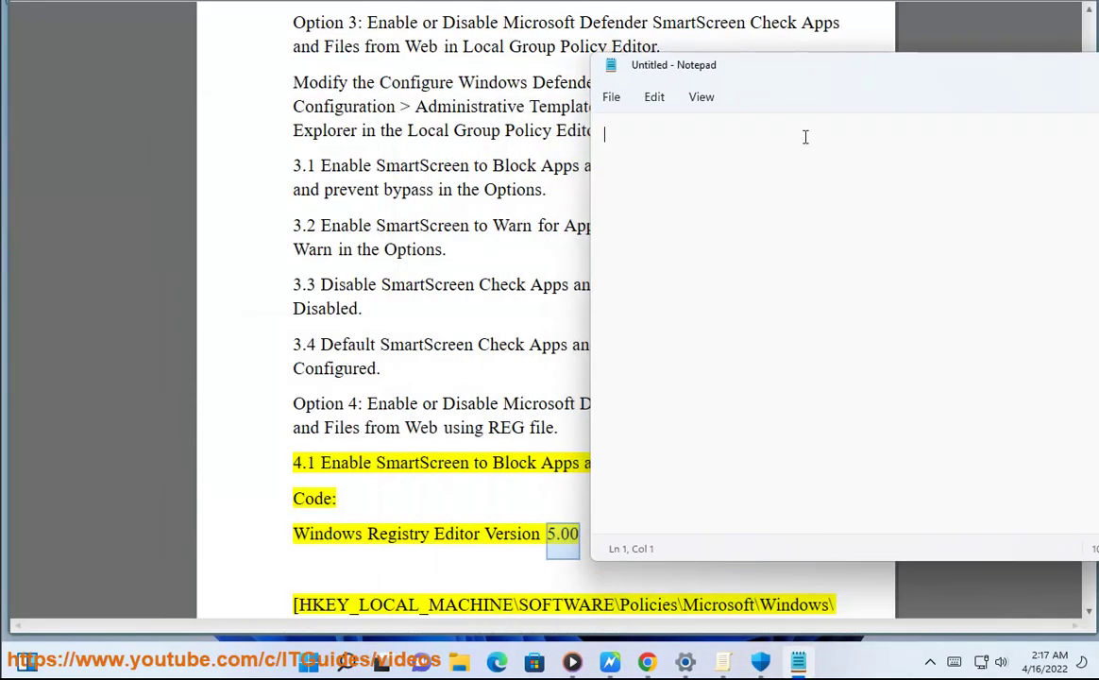
Step: Scroll the guide to sections 4.1–4.3 showing the Warn and Disable registry codes
left_click(501, 403)
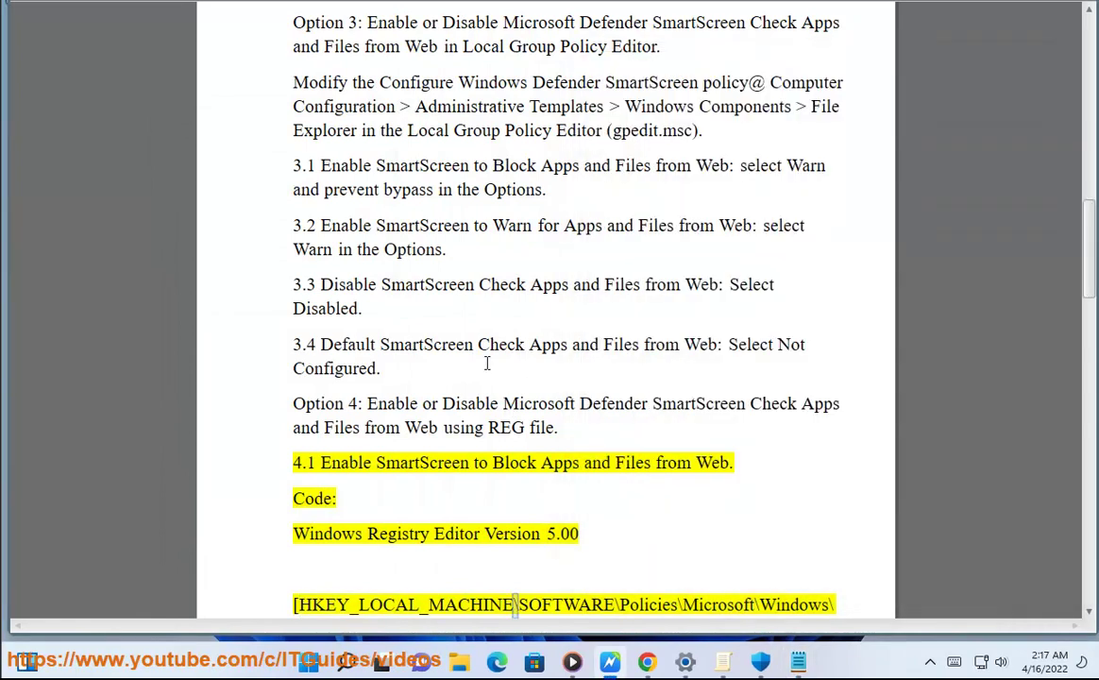
scroll(593, 346, "down", 2)
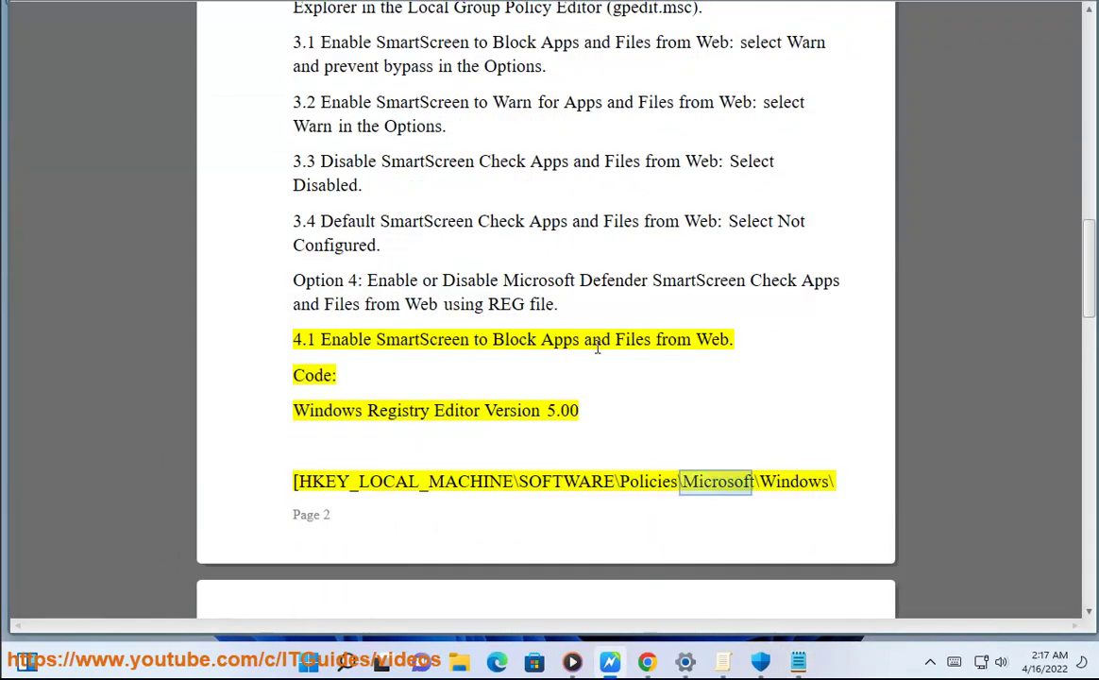
scroll(597, 347, "down", 1)
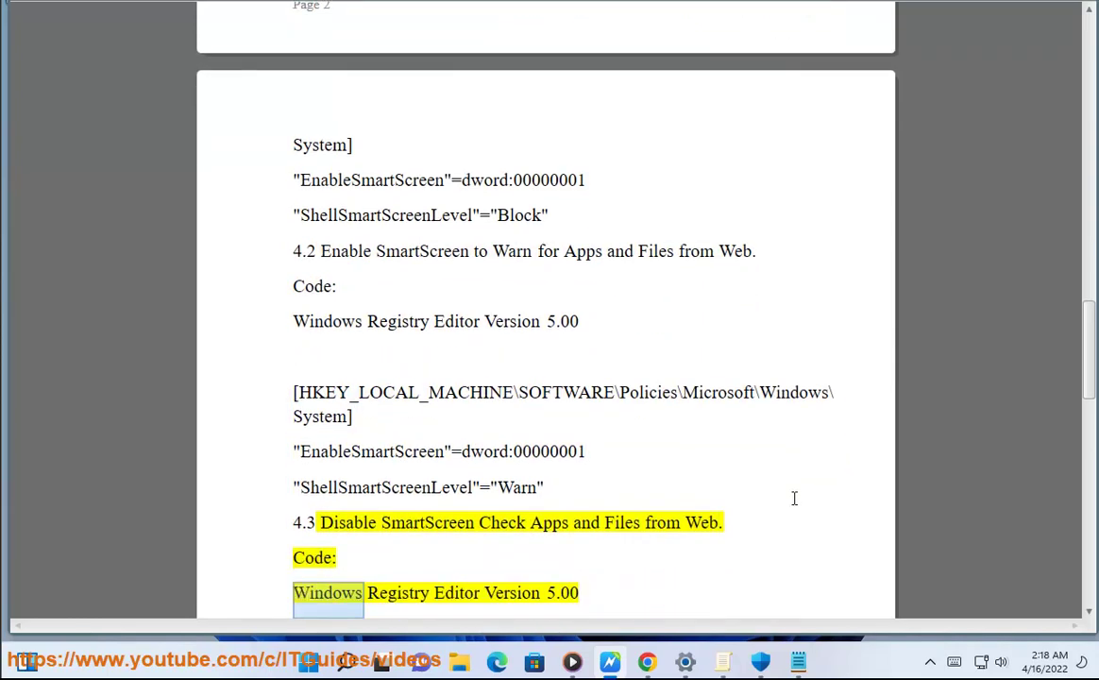
left_click(798, 664)
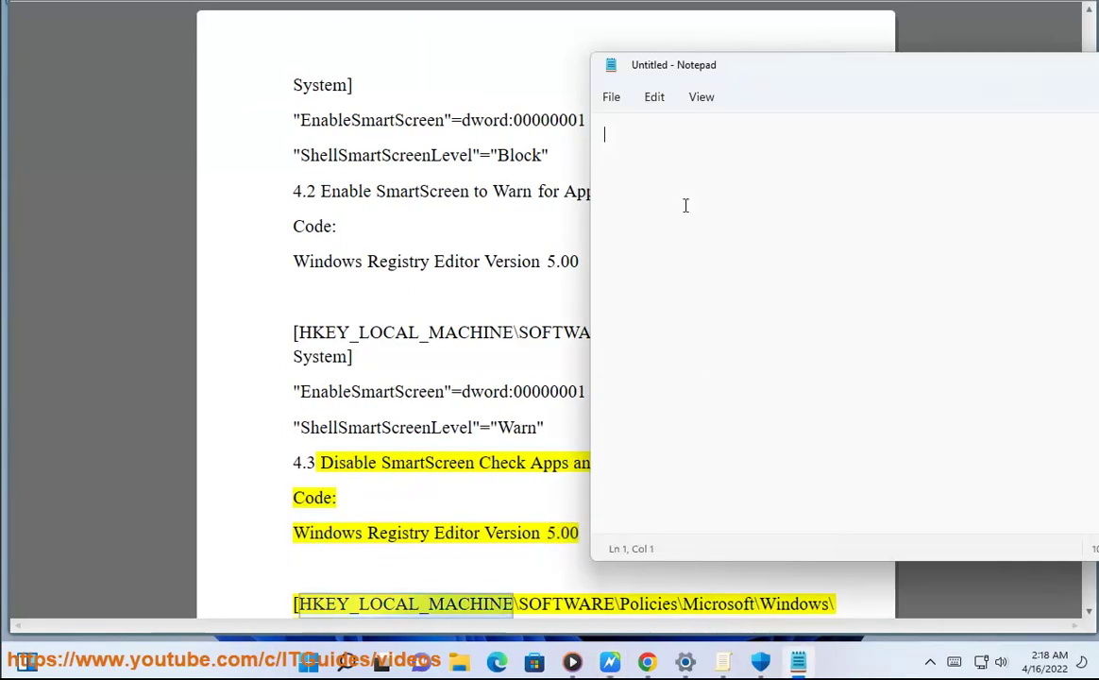
left_click(513, 230)
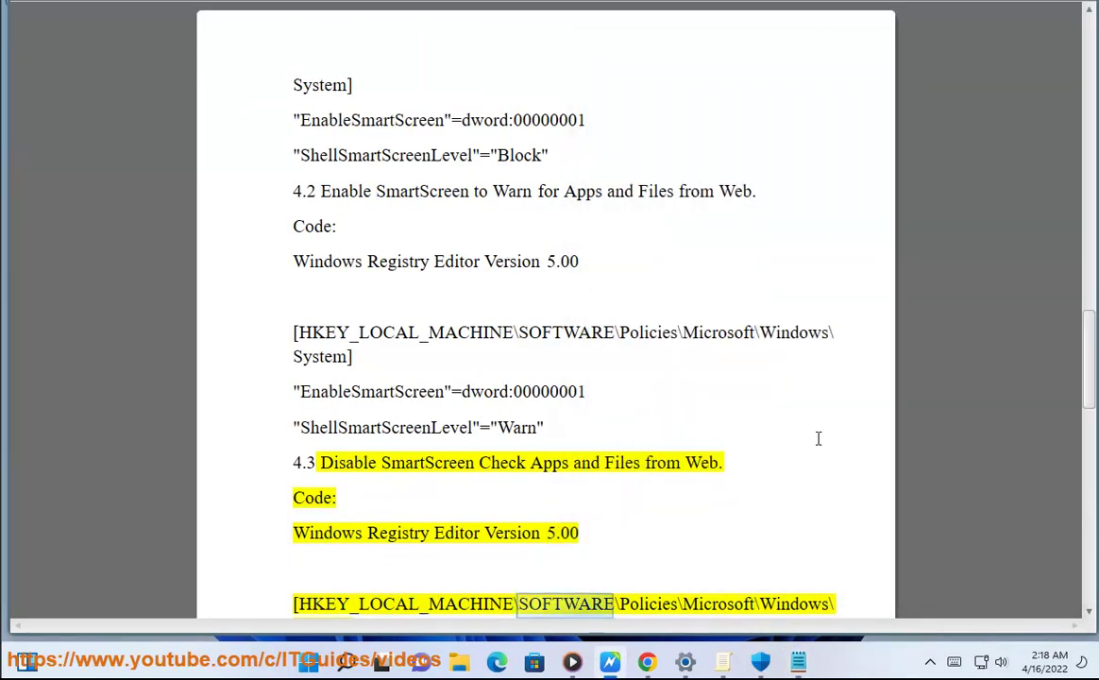